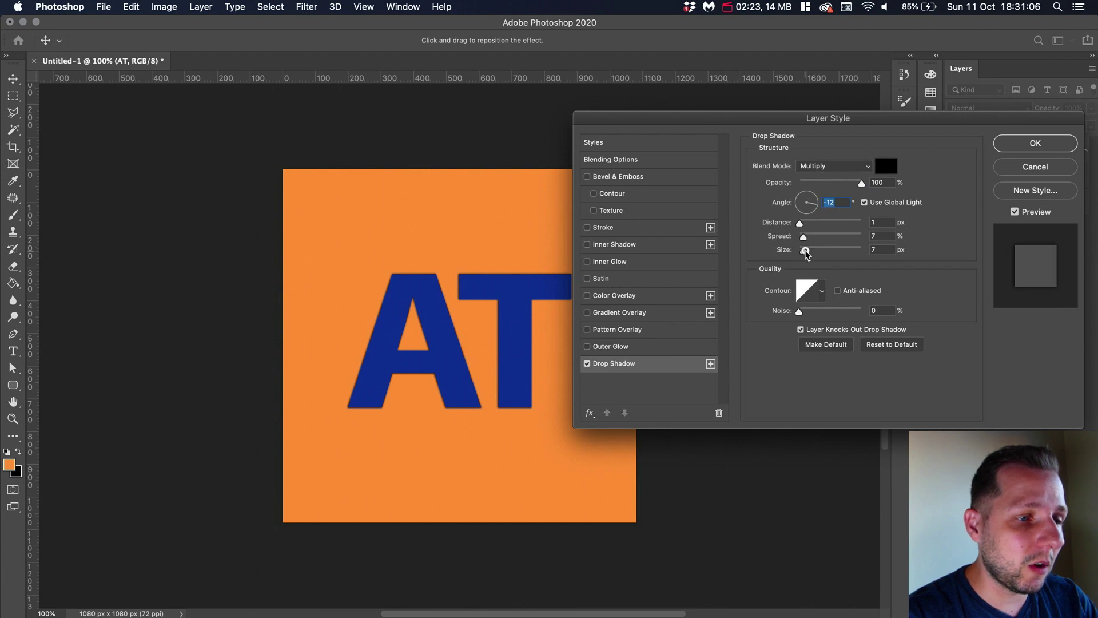
Set the AT text's drop shadow to 29 px distance, 16% spread and 81 px size.
{"action": "left_click_drag", "start_coordinate": [804, 250], "coordinate": [819, 227]}
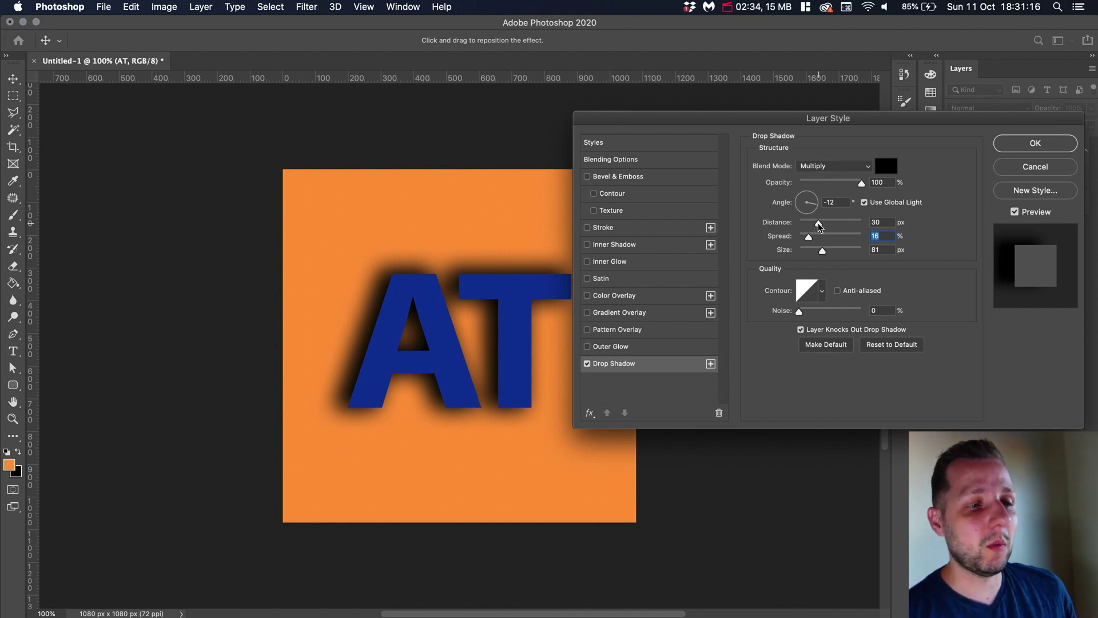
{"action": "left_click", "coordinate": [819, 224]}
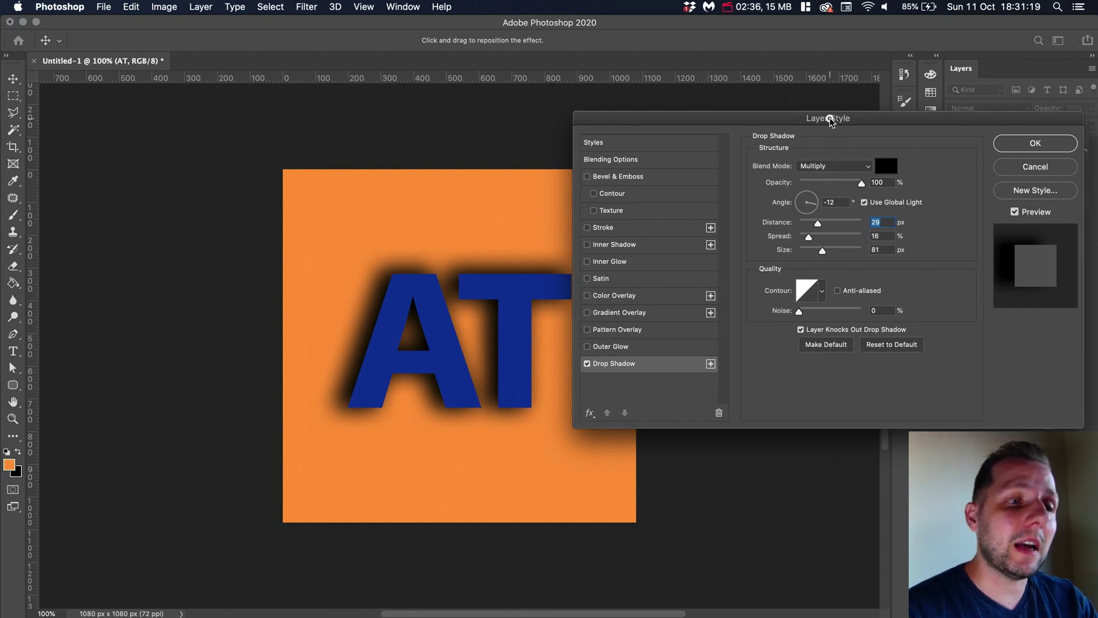
{"action": "left_click_drag", "start_coordinate": [832, 118], "coordinate": [847, 103]}
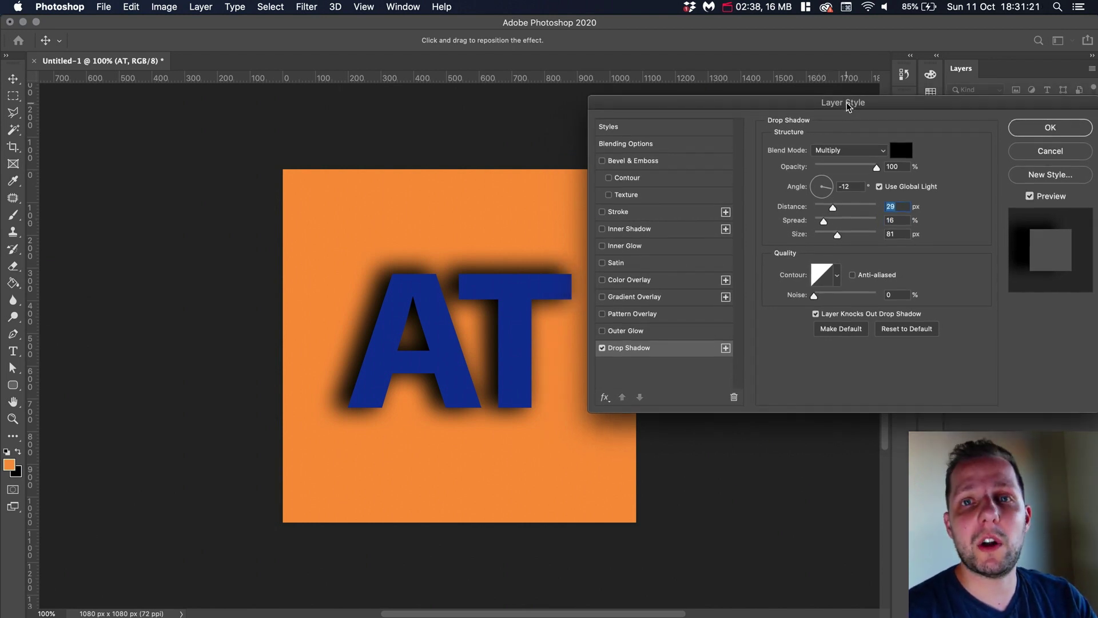
Set the drop shadow's angle to 142° and its opacity to 66%.
{"action": "left_click", "coordinate": [817, 184]}
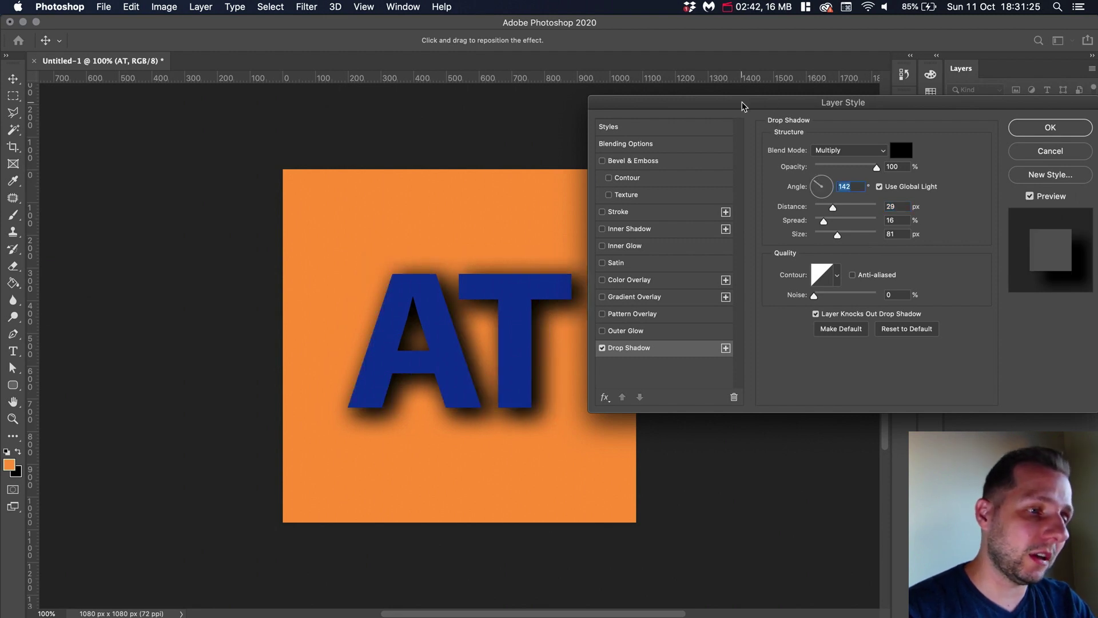
{"action": "left_click_drag", "start_coordinate": [744, 103], "coordinate": [783, 77]}
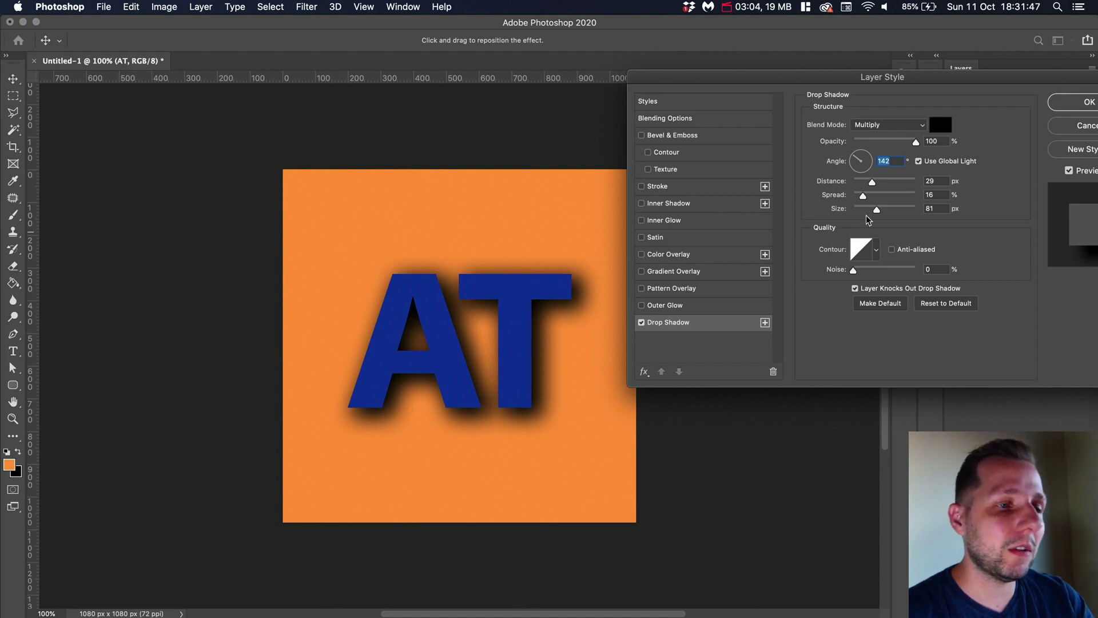
{"action": "left_click_drag", "start_coordinate": [916, 142], "coordinate": [895, 142]}
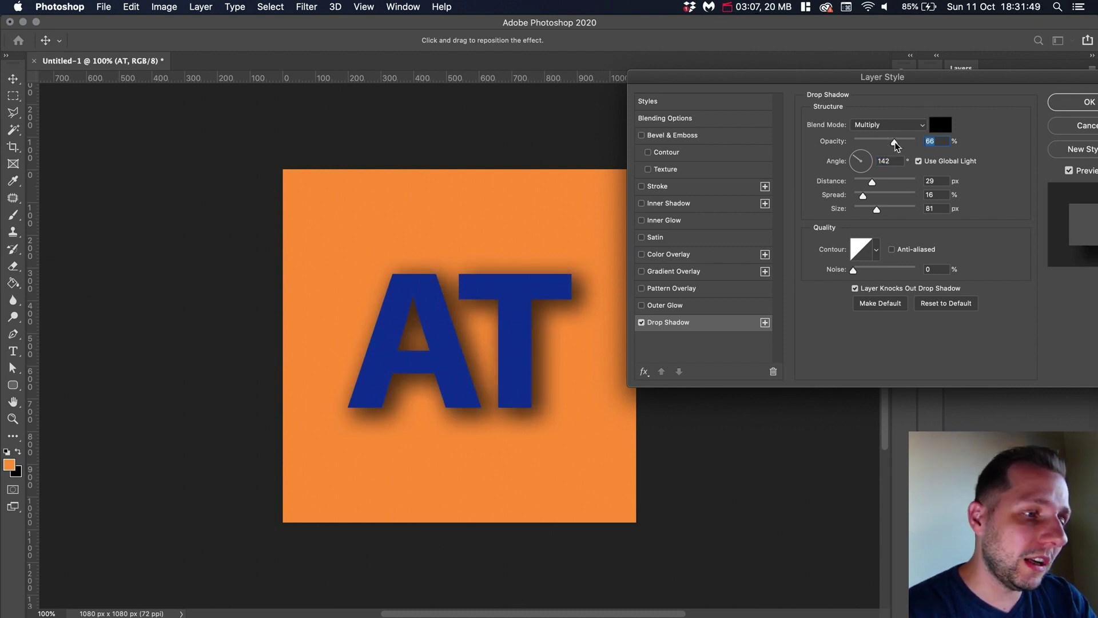
Sample the orange background for the drop shadow color and darken it to the brown 2d1702.
{"action": "left_click", "coordinate": [941, 125]}
{"action": "left_click", "coordinate": [499, 215]}
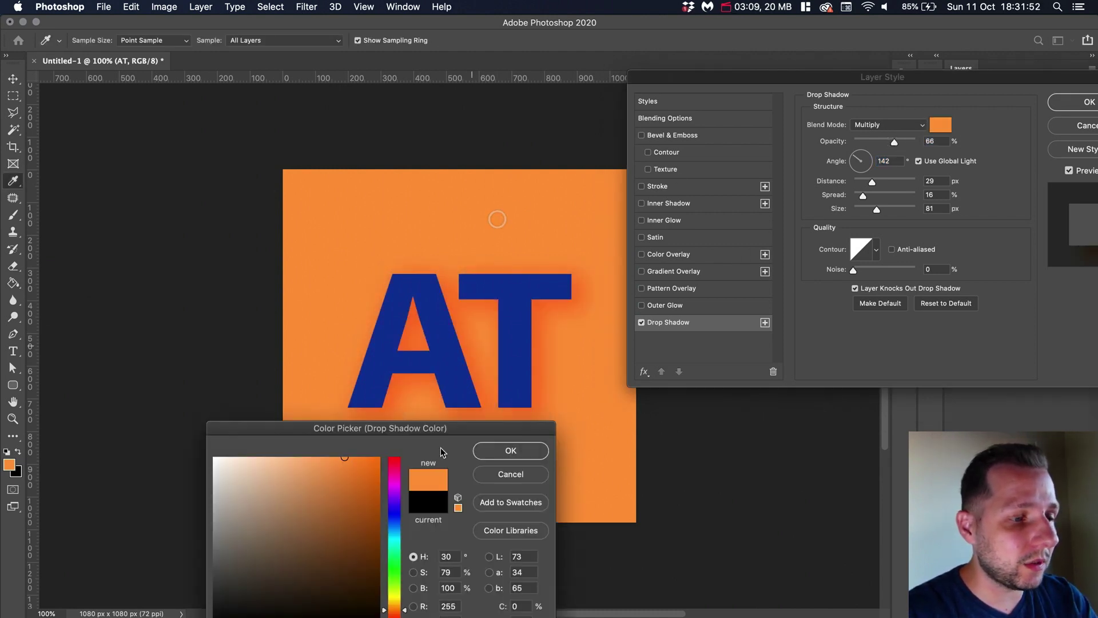
{"action": "left_click_drag", "start_coordinate": [358, 499], "coordinate": [376, 589]}
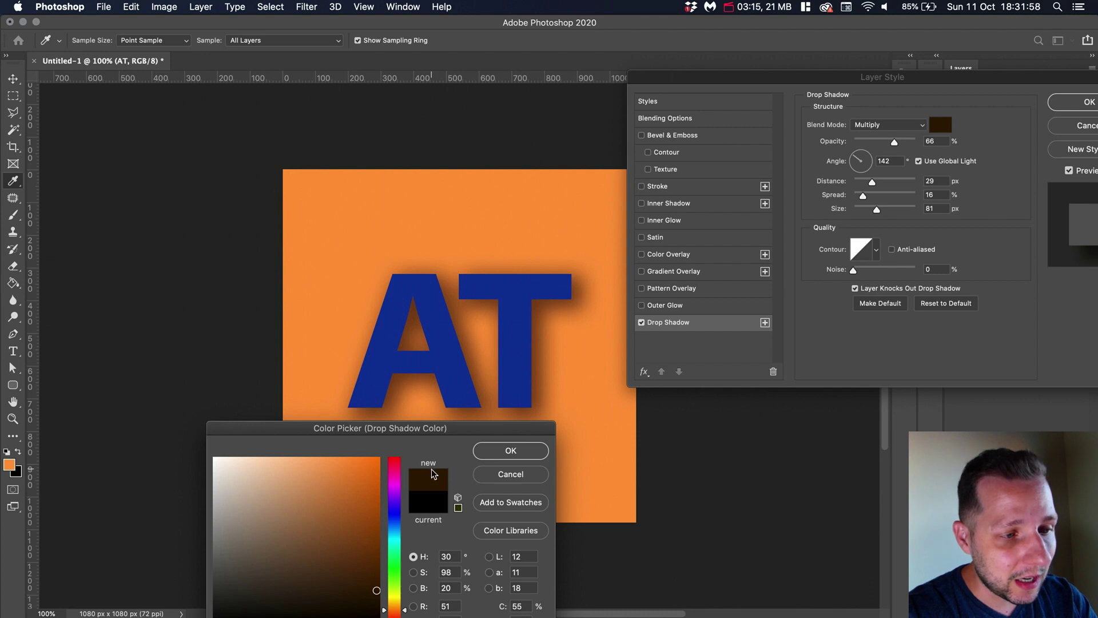
{"action": "left_click_drag", "start_coordinate": [466, 427], "coordinate": [736, 317]}
{"action": "mouse_move", "coordinate": [634, 456]}
{"action": "left_mouse_down"}
{"action": "mouse_move", "coordinate": [598, 343]}
{"action": "mouse_move", "coordinate": [634, 357]}
{"action": "mouse_move", "coordinate": [635, 488]}
{"action": "mouse_move", "coordinate": [639, 473]}
{"action": "mouse_move", "coordinate": [646, 487]}
{"action": "left_mouse_up"}
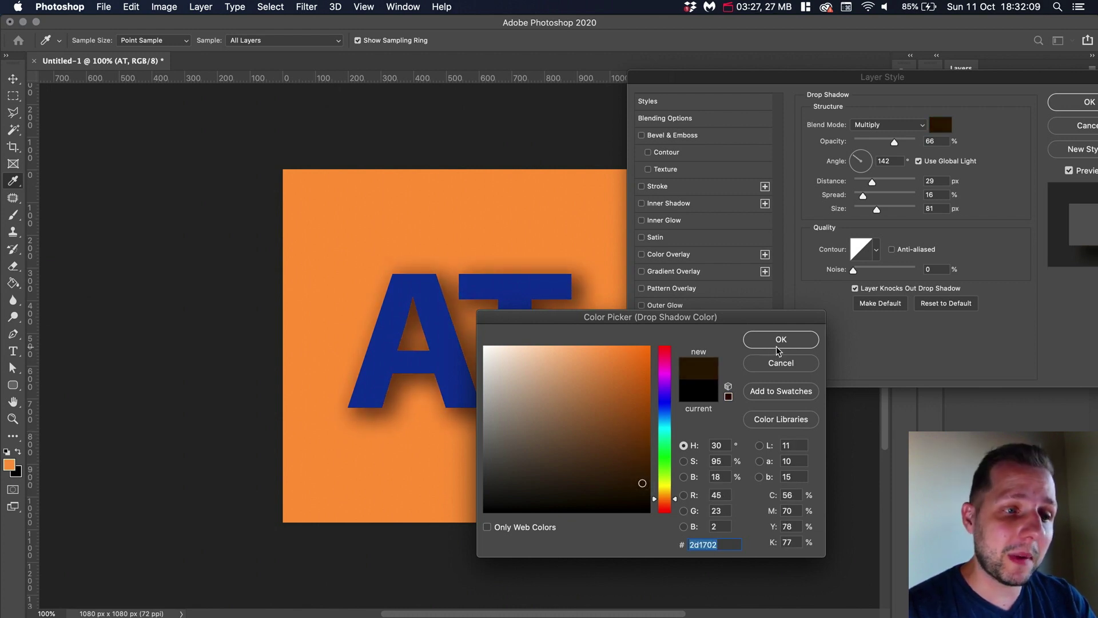
{"action": "left_click", "coordinate": [781, 339]}
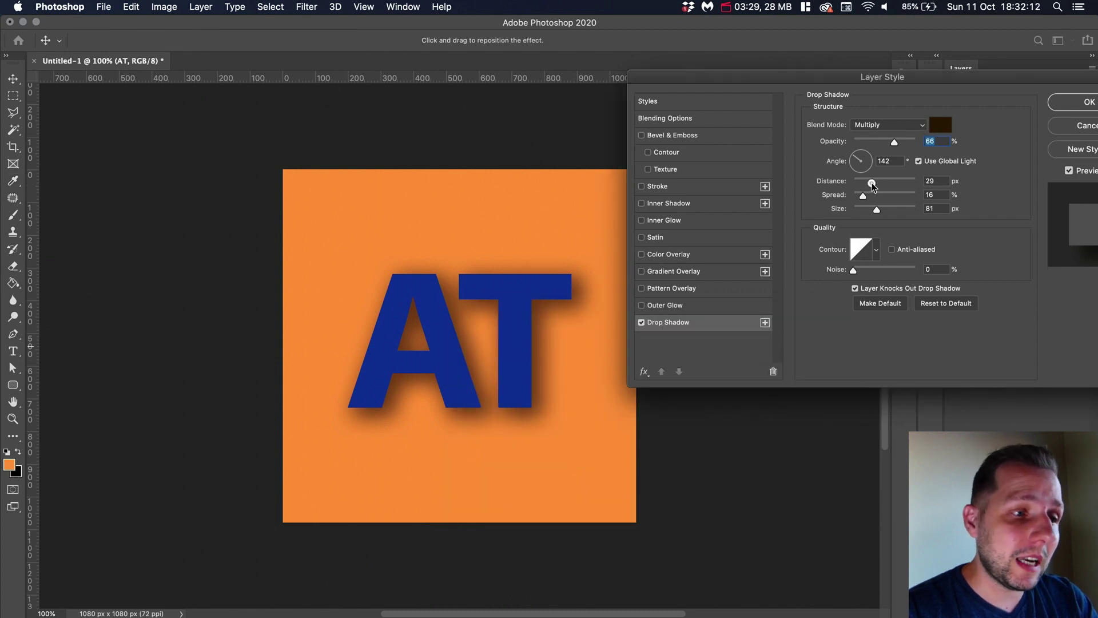
Soften the drop shadow to 35% opacity, 50 px distance, 0% spread and 62 px size.
{"action": "left_click_drag", "start_coordinate": [868, 185], "coordinate": [867, 213]}
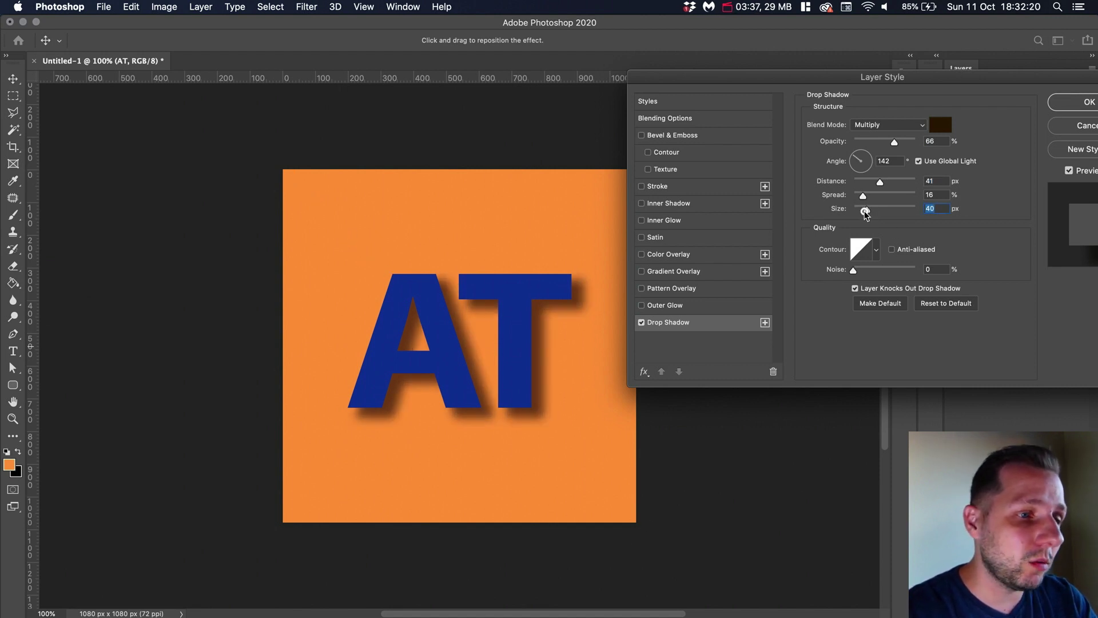
{"action": "left_click_drag", "start_coordinate": [867, 210], "coordinate": [875, 212]}
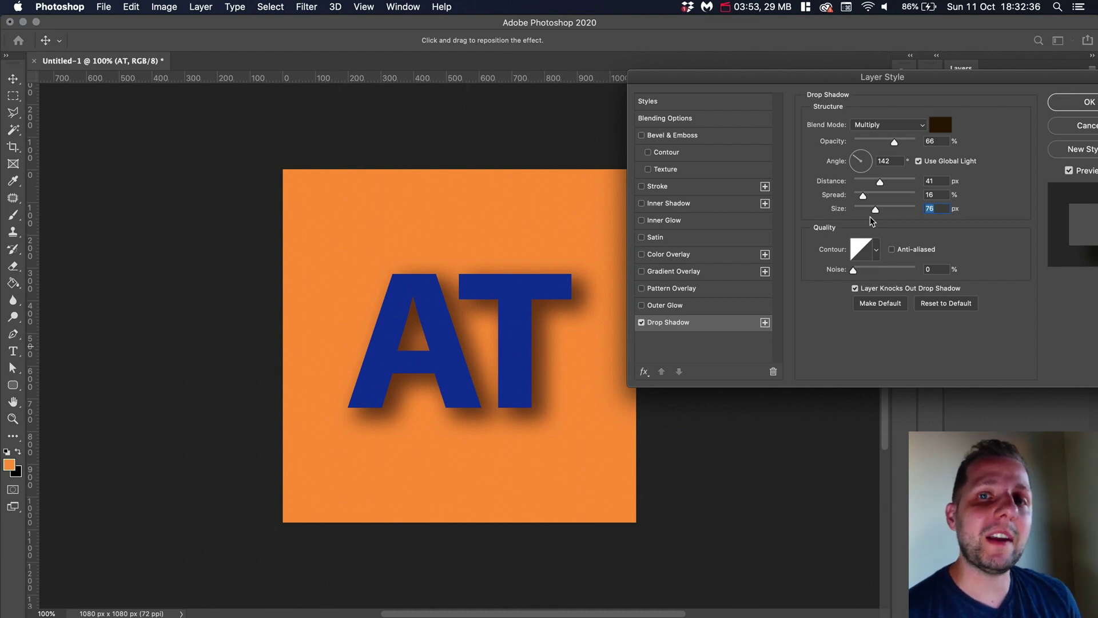
{"action": "mouse_move", "coordinate": [870, 215]}
{"action": "left_mouse_down"}
{"action": "mouse_move", "coordinate": [860, 214]}
{"action": "mouse_move", "coordinate": [866, 183]}
{"action": "mouse_move", "coordinate": [873, 211]}
{"action": "left_mouse_up"}
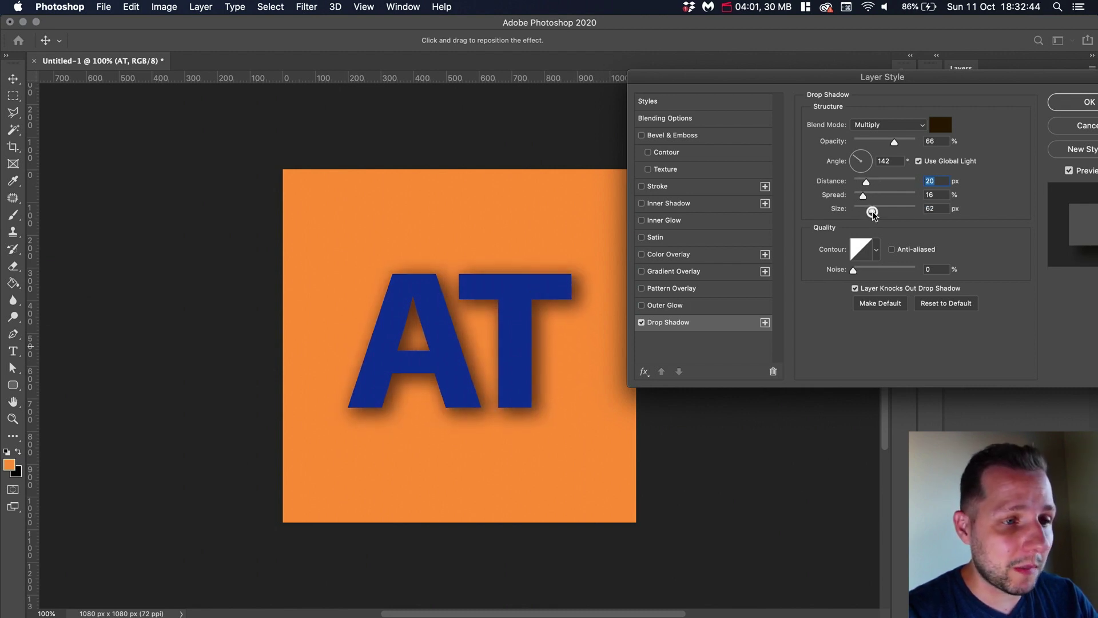
{"action": "left_click", "coordinate": [872, 183]}
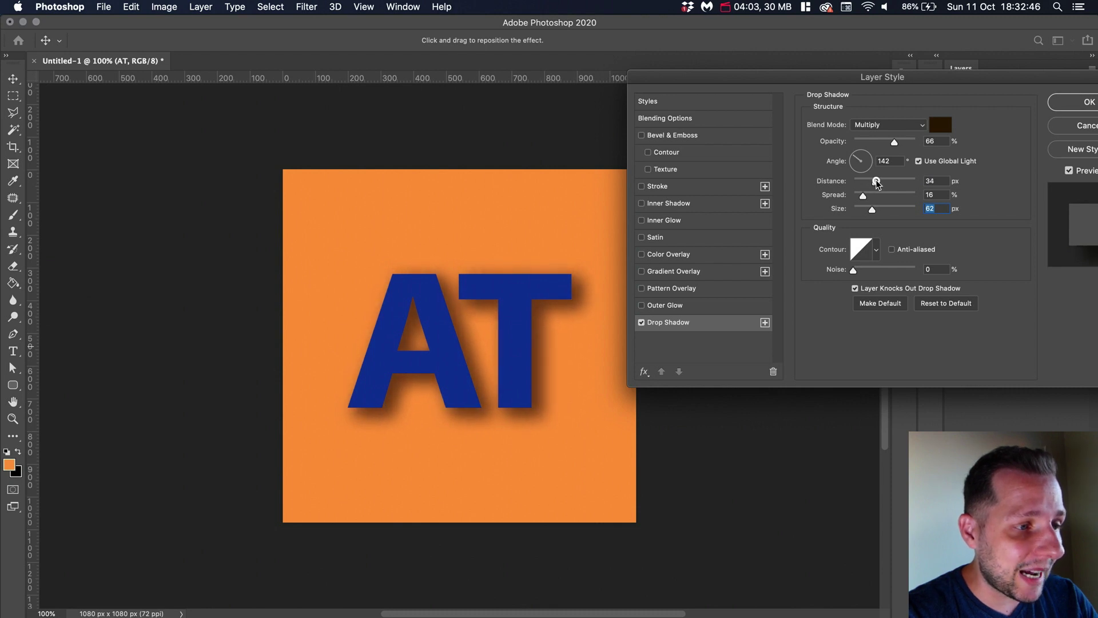
{"action": "left_click_drag", "start_coordinate": [877, 183], "coordinate": [881, 183]}
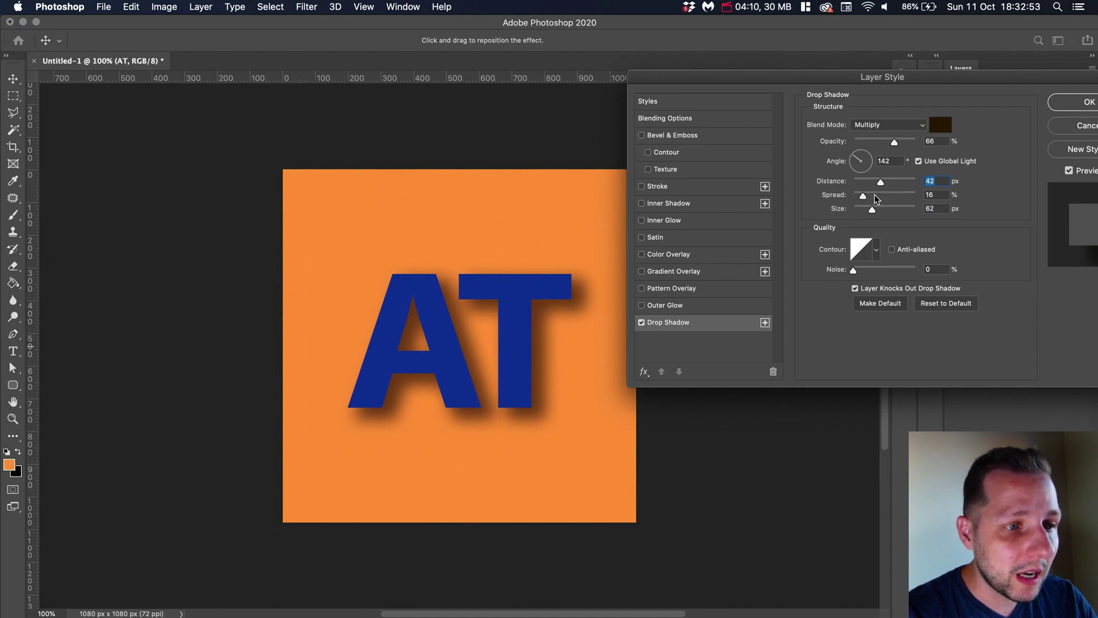
{"action": "left_click_drag", "start_coordinate": [885, 186], "coordinate": [852, 199]}
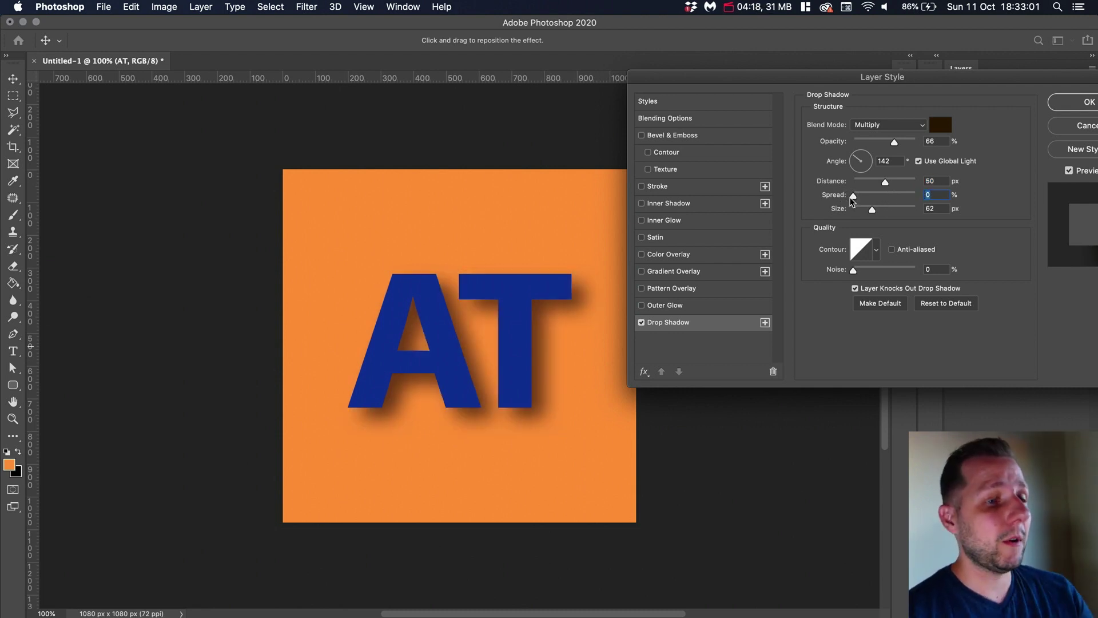
{"action": "left_click_drag", "start_coordinate": [894, 142], "coordinate": [874, 147]}
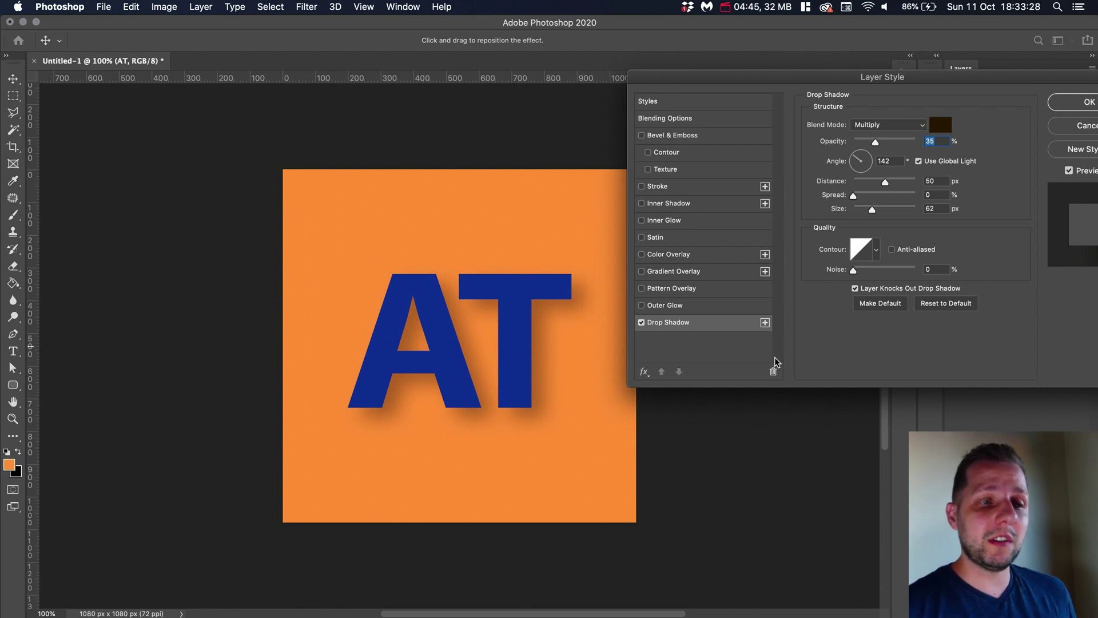
Add a second drop shadow and set it to 24% opacity, 14 px distance, 24% spread and 21 px size.
{"action": "left_click", "coordinate": [765, 322]}
{"action": "left_click", "coordinate": [679, 341]}
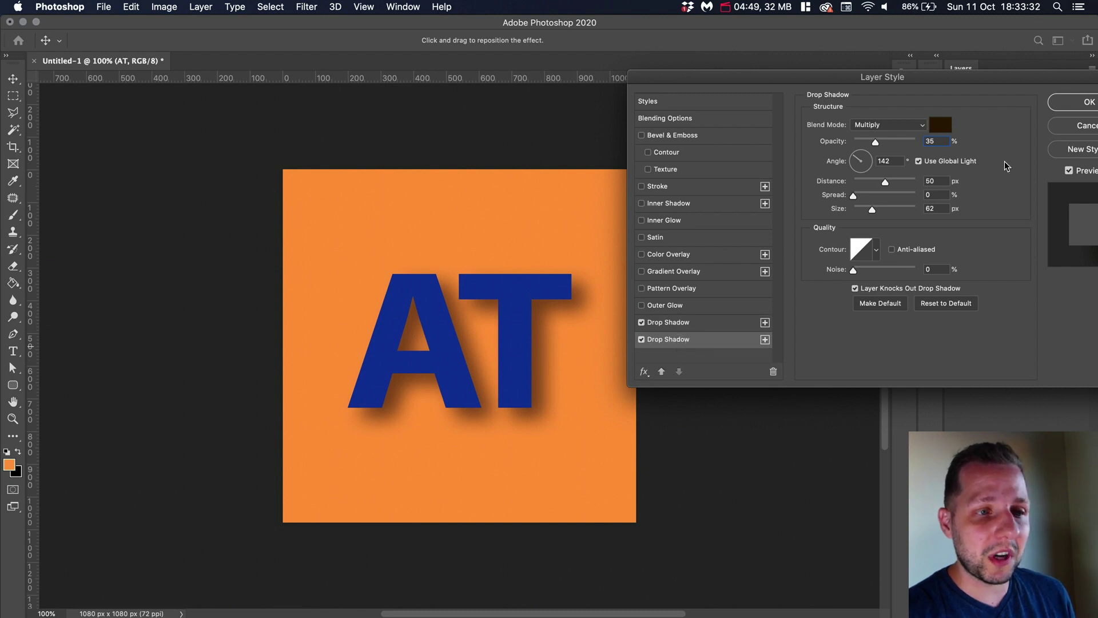
{"action": "mouse_move", "coordinate": [874, 215]}
{"action": "left_mouse_down"}
{"action": "mouse_move", "coordinate": [864, 213]}
{"action": "mouse_move", "coordinate": [873, 183]}
{"action": "mouse_move", "coordinate": [857, 198]}
{"action": "mouse_move", "coordinate": [868, 202]}
{"action": "left_mouse_up"}
{"action": "left_click_drag", "start_coordinate": [875, 141], "coordinate": [869, 149]}
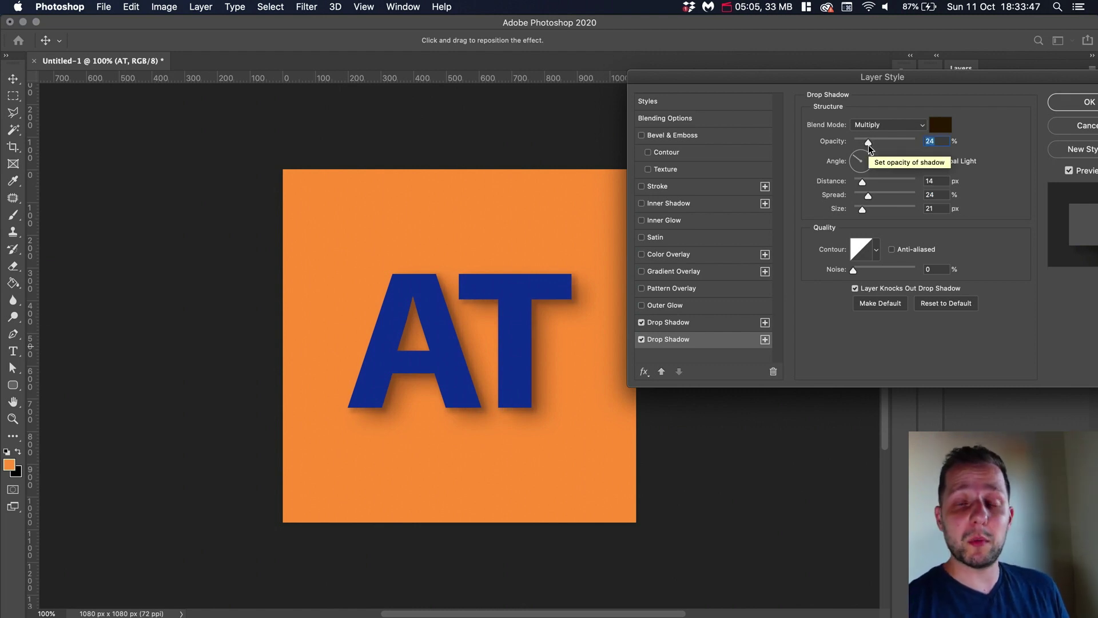
Add a third drop shadow and set the second one to 33% opacity, 5 px distance, 10% spread and 8 px size.
{"action": "left_click", "coordinate": [765, 340]}
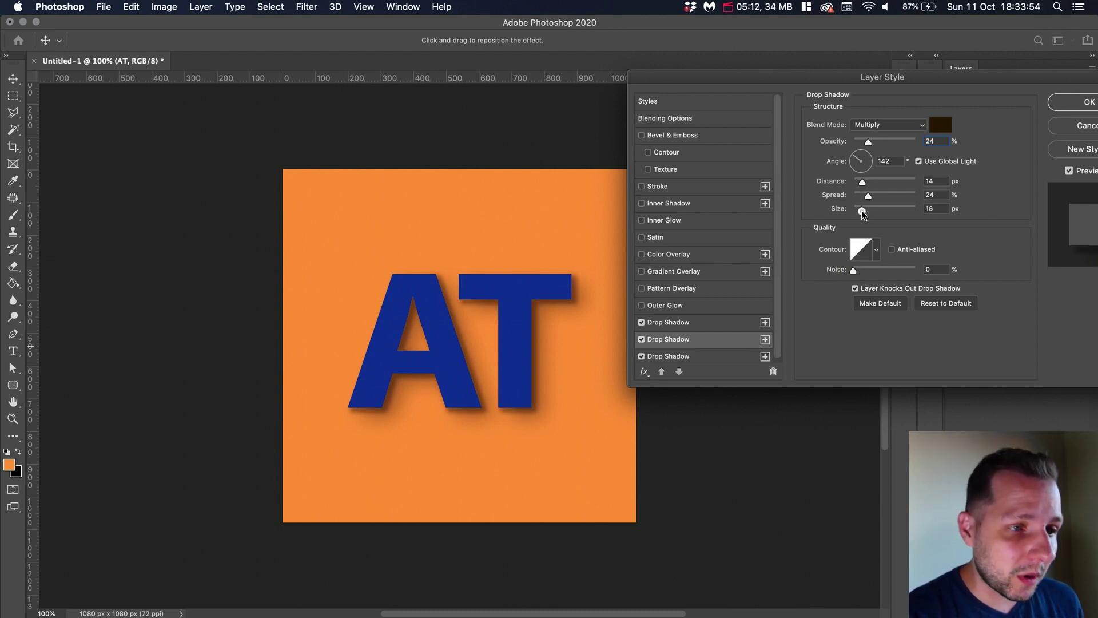
{"action": "mouse_move", "coordinate": [862, 210]}
{"action": "left_mouse_down"}
{"action": "mouse_move", "coordinate": [856, 183]}
{"action": "mouse_move", "coordinate": [875, 200]}
{"action": "mouse_move", "coordinate": [860, 203]}
{"action": "left_mouse_up"}
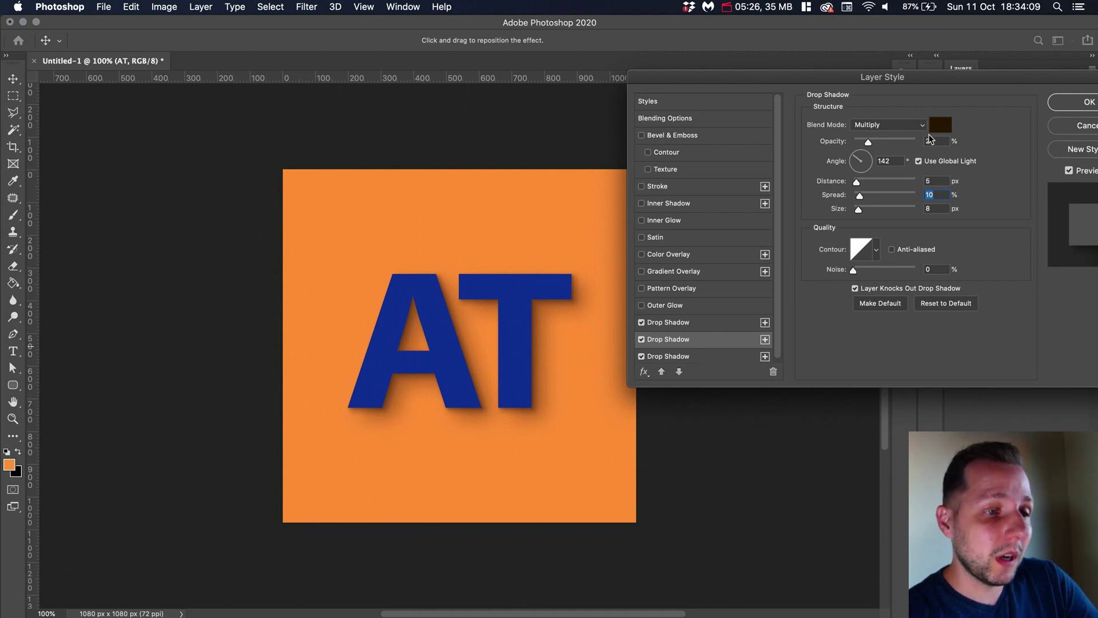
{"action": "left_click_drag", "start_coordinate": [958, 81], "coordinate": [950, 82]}
{"action": "mouse_move", "coordinate": [861, 142]}
{"action": "left_mouse_down"}
{"action": "mouse_move", "coordinate": [884, 147]}
{"action": "mouse_move", "coordinate": [869, 147]}
{"action": "left_mouse_up"}
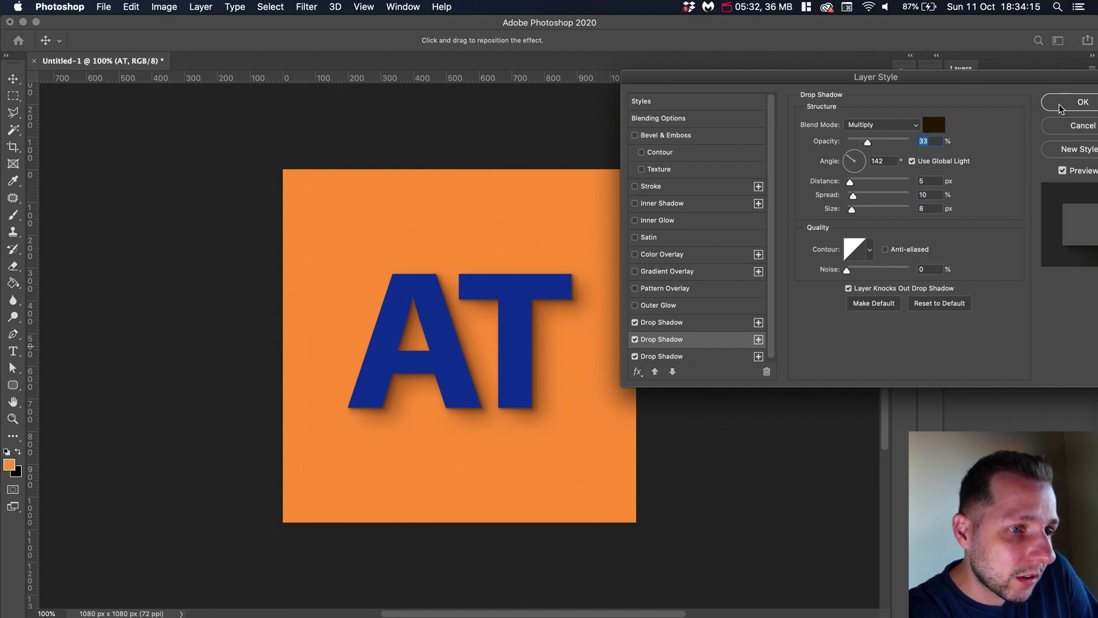
Add a fourth drop shadow and set the third one to 34% opacity, 57 px distance, 0% spread and 90 px size.
{"action": "scroll", "coordinate": [770, 319], "scroll_direction": "down", "scroll_amount": 1}
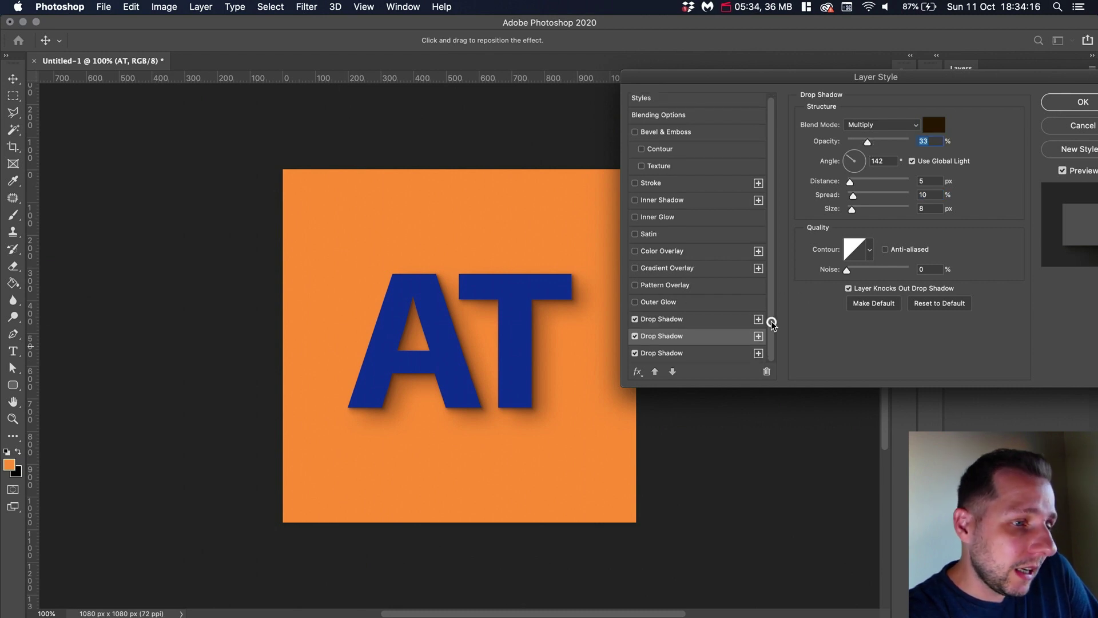
{"action": "left_click", "coordinate": [761, 353]}
{"action": "left_click_drag", "start_coordinate": [797, 74], "coordinate": [787, 40]}
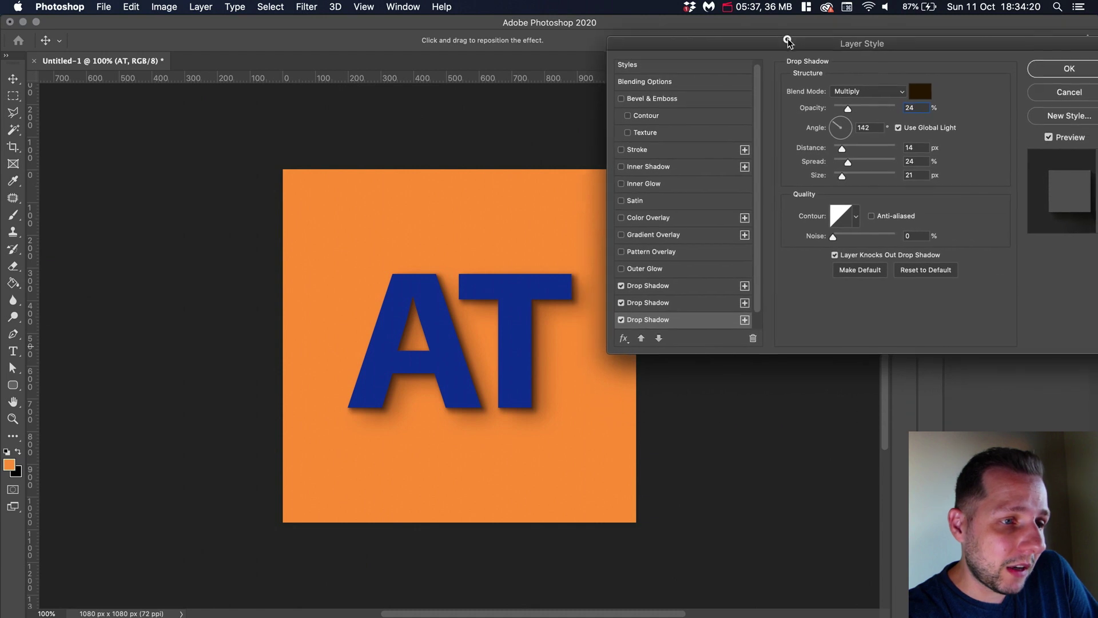
{"action": "left_click_drag", "start_coordinate": [841, 147], "coordinate": [827, 165]}
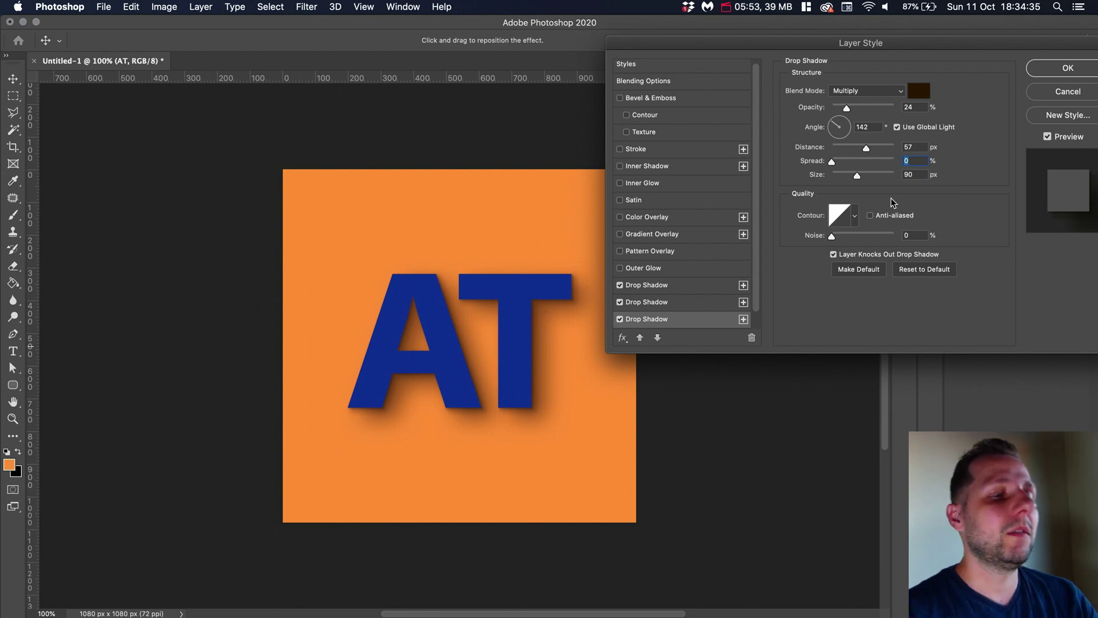
{"action": "left_click_drag", "start_coordinate": [846, 108], "coordinate": [853, 112]}
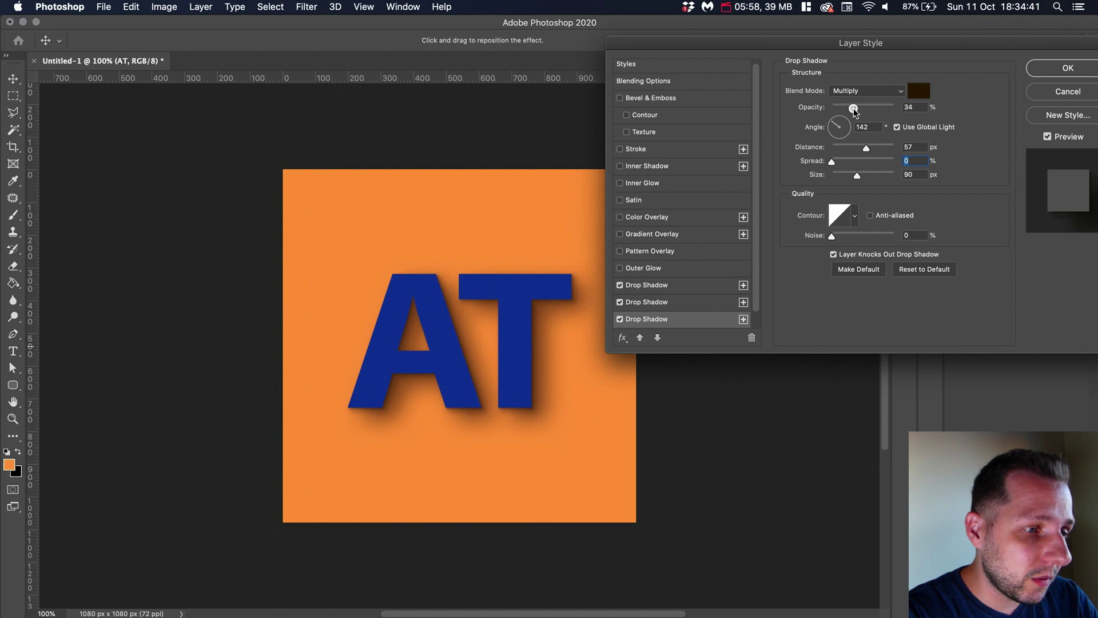
Review the stacked drop shadows' settings and compare the text with the lower three shadows switched off and on again.
{"action": "scroll", "coordinate": [755, 277], "scroll_direction": "down", "scroll_amount": 1}
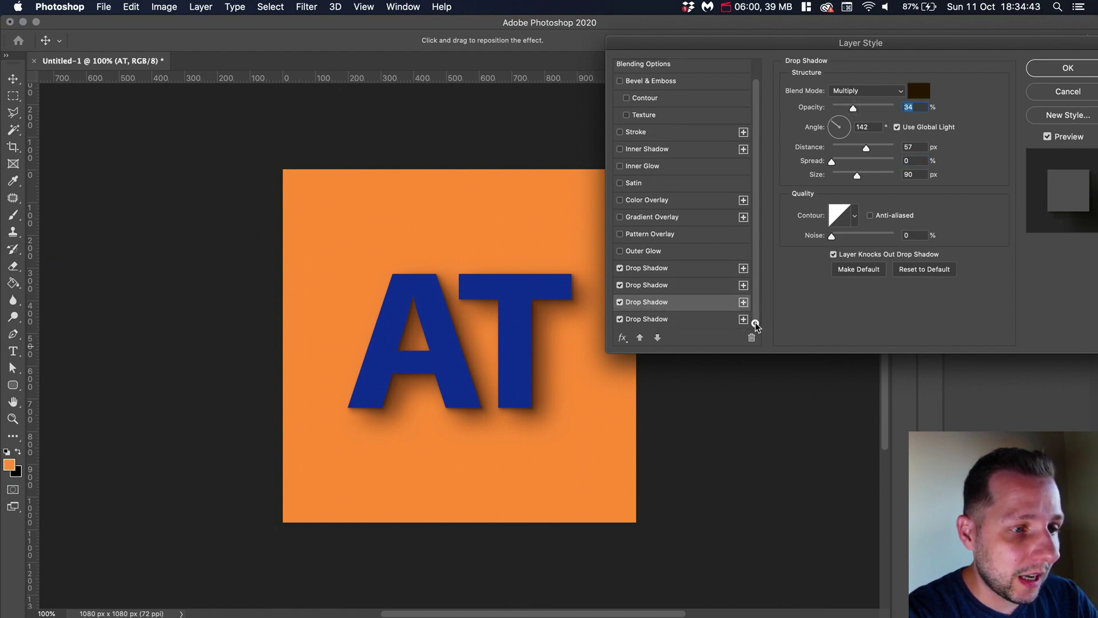
{"action": "left_click", "coordinate": [682, 324]}
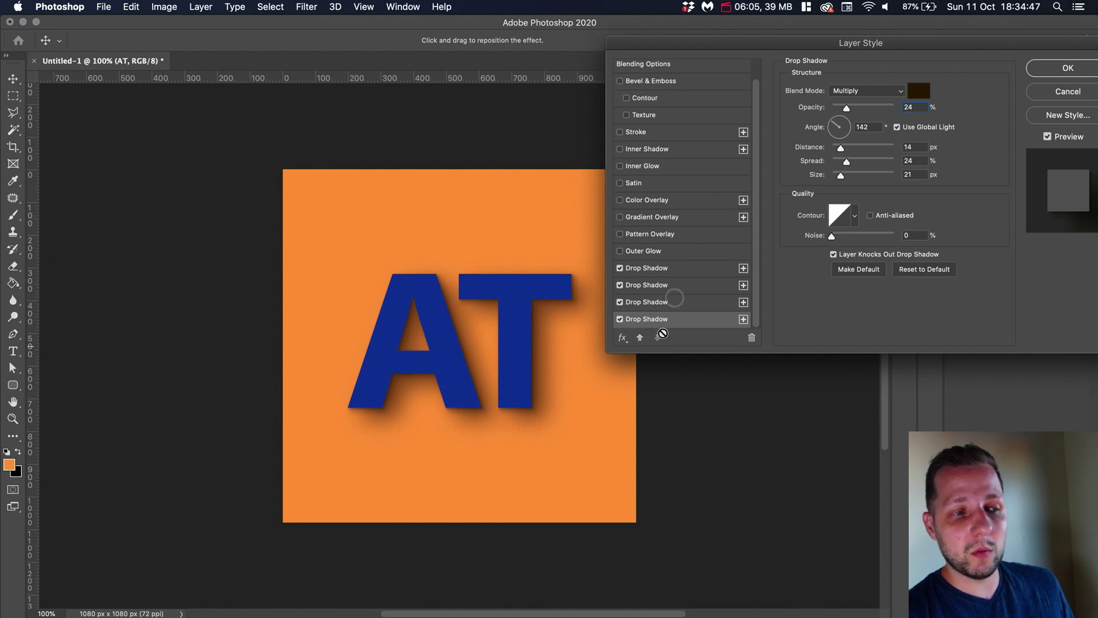
{"action": "left_click", "coordinate": [684, 302]}
{"action": "left_click", "coordinate": [681, 319]}
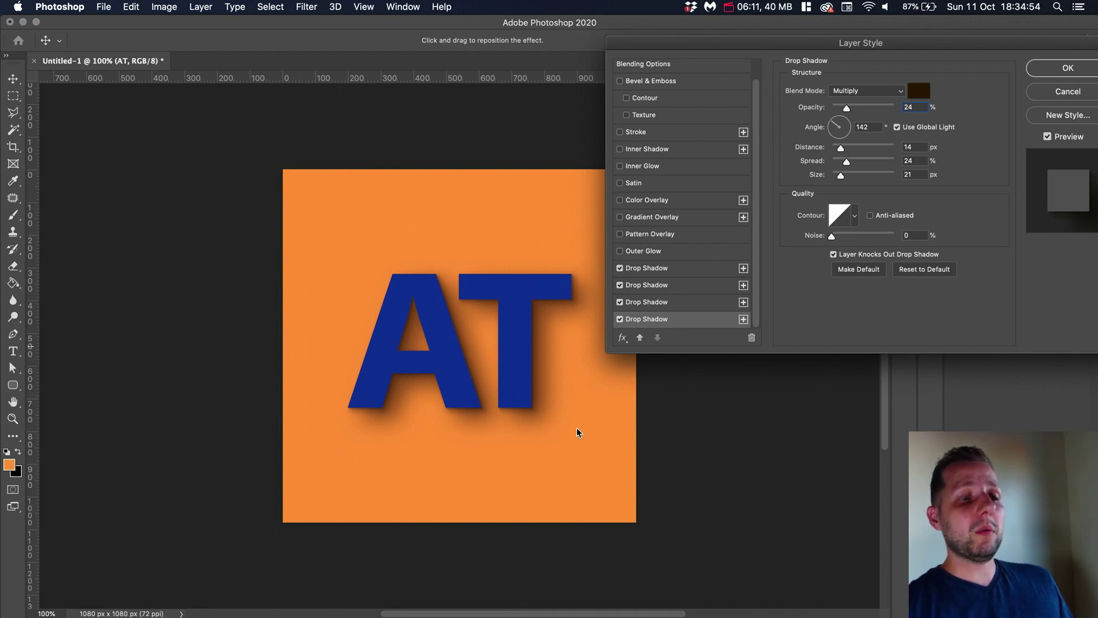
{"action": "left_click", "coordinate": [624, 287]}
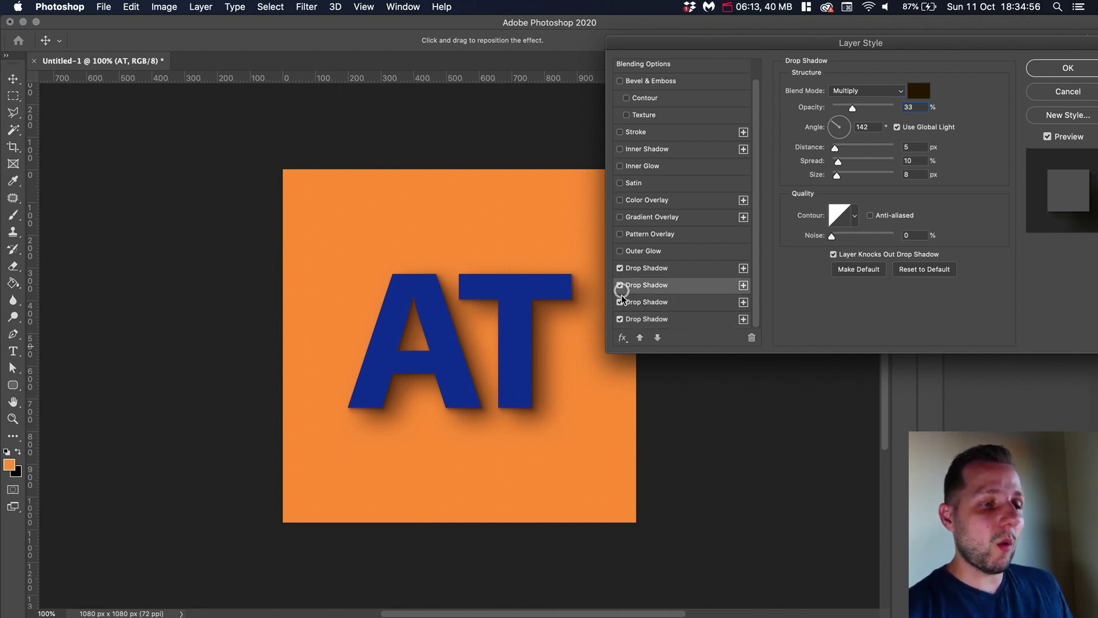
{"action": "left_click", "coordinate": [620, 285]}
{"action": "left_click", "coordinate": [620, 302]}
{"action": "left_click", "coordinate": [620, 320]}
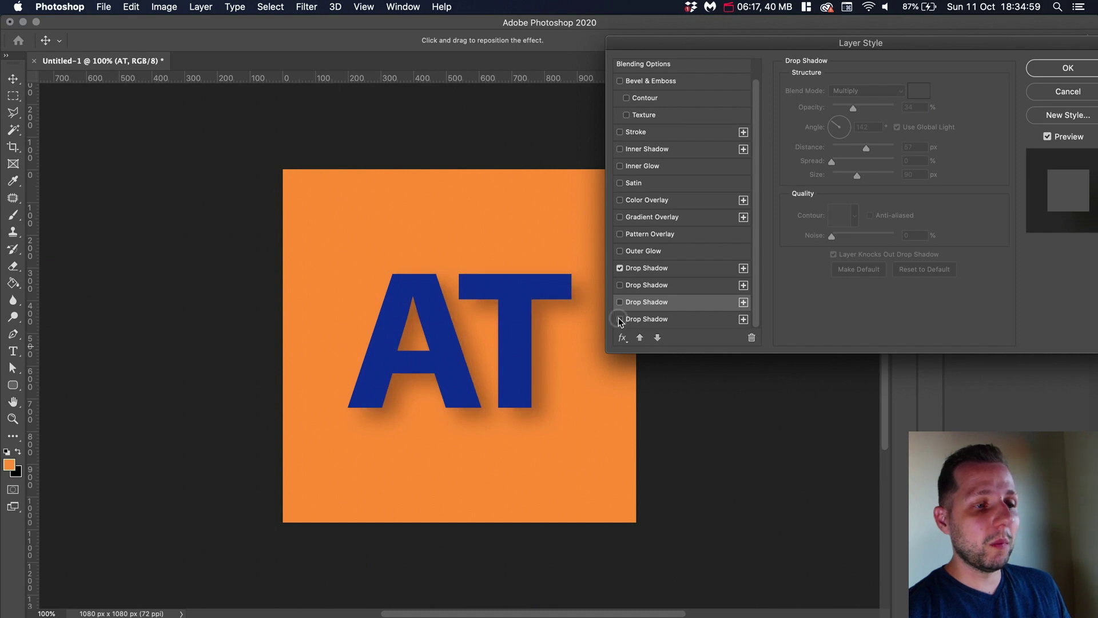
{"action": "left_click", "coordinate": [620, 285]}
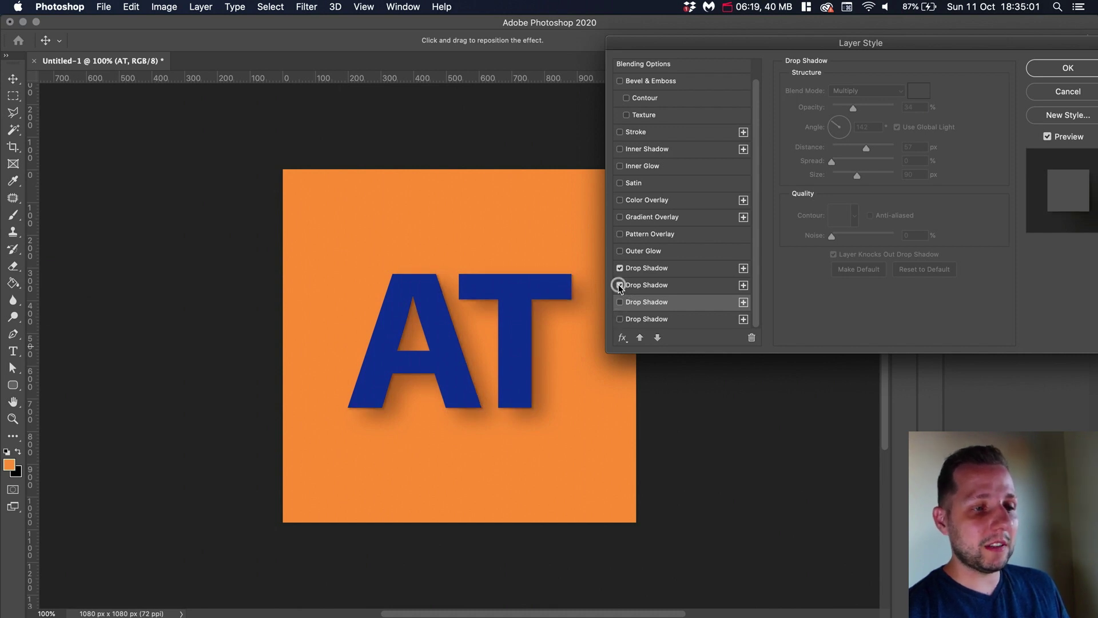
{"action": "left_click", "coordinate": [621, 302]}
{"action": "left_click", "coordinate": [620, 319]}
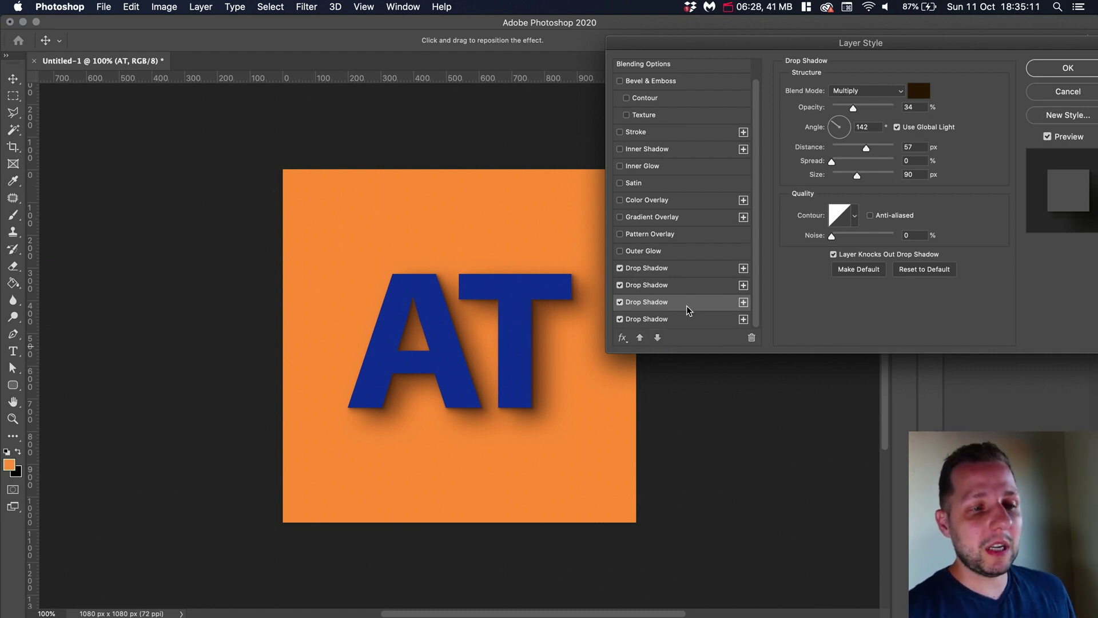
Apply the layer style with the four stacked drop shadows to the AT text.
{"action": "left_click", "coordinate": [681, 319]}
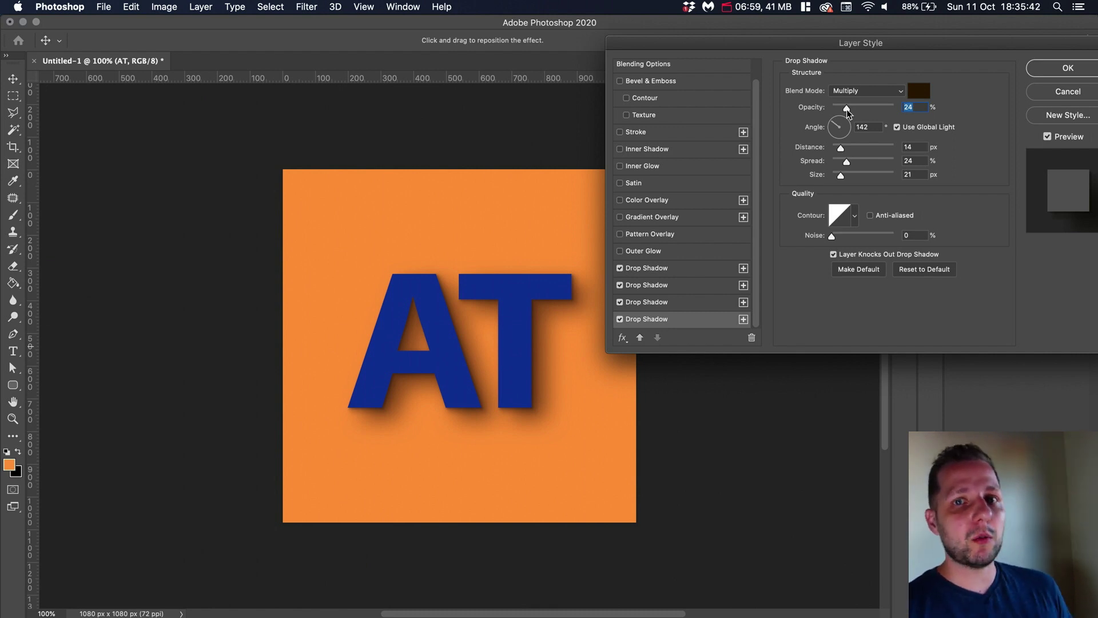
{"action": "left_click", "coordinate": [1061, 69]}
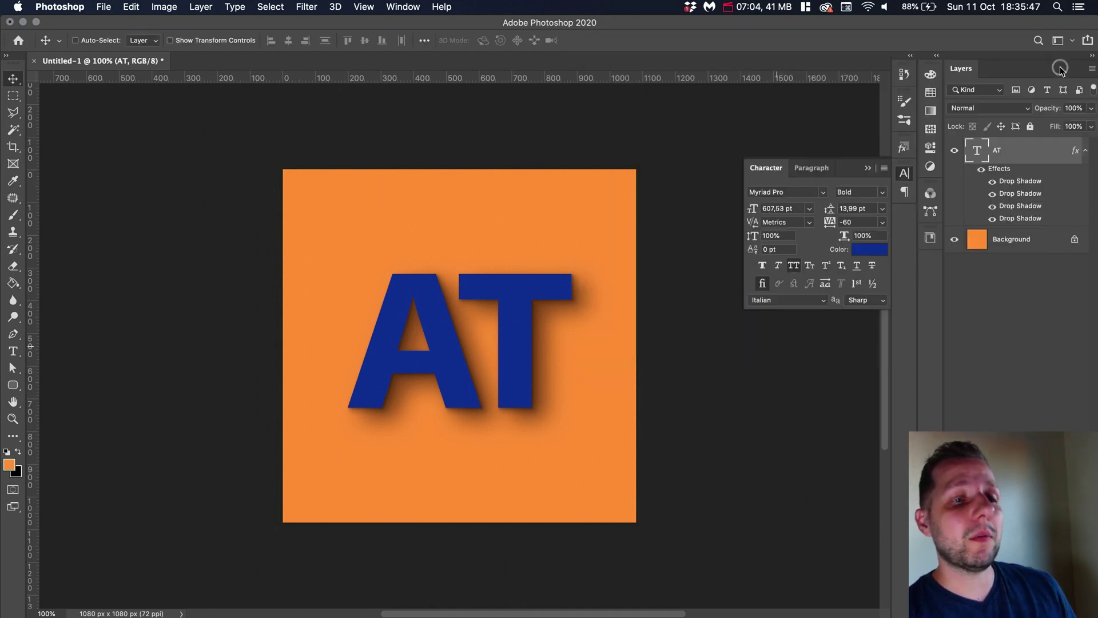
Add a new empty layer above the AT text and set the brush's foreground colour to dark brown 412305.
{"action": "key", "text": "super+shift+alt+n"}
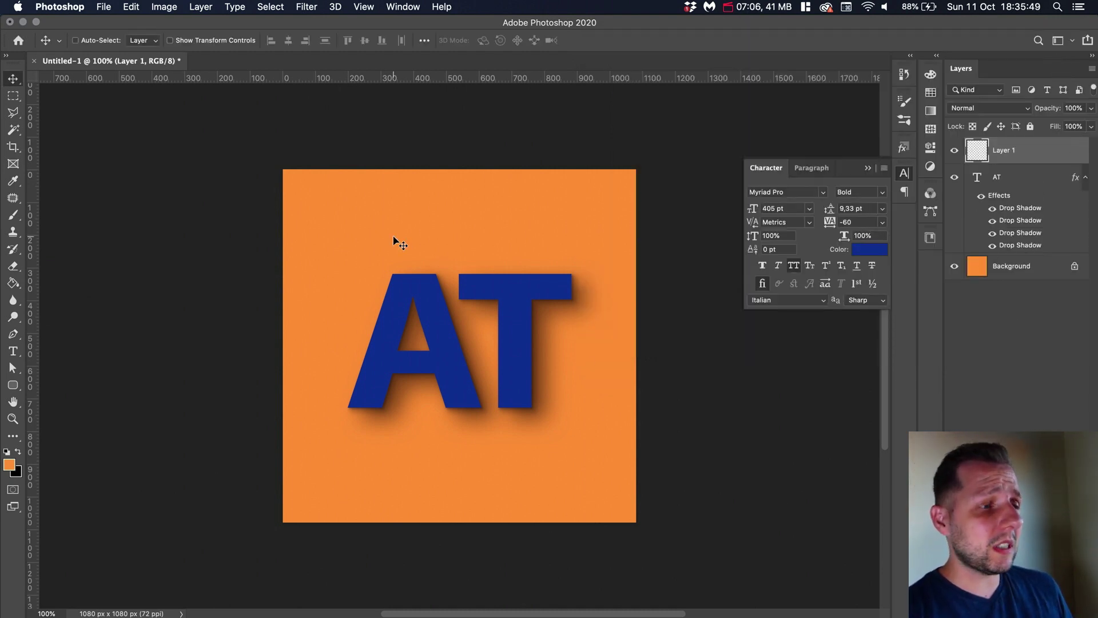
{"action": "left_click", "coordinate": [12, 215]}
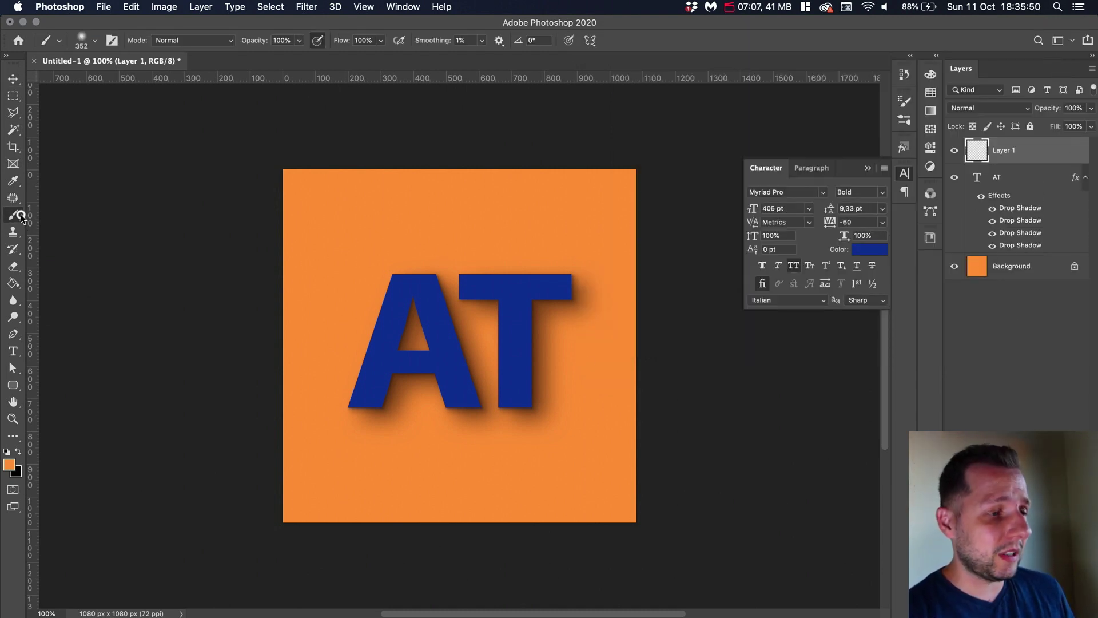
{"action": "left_click", "coordinate": [9, 465]}
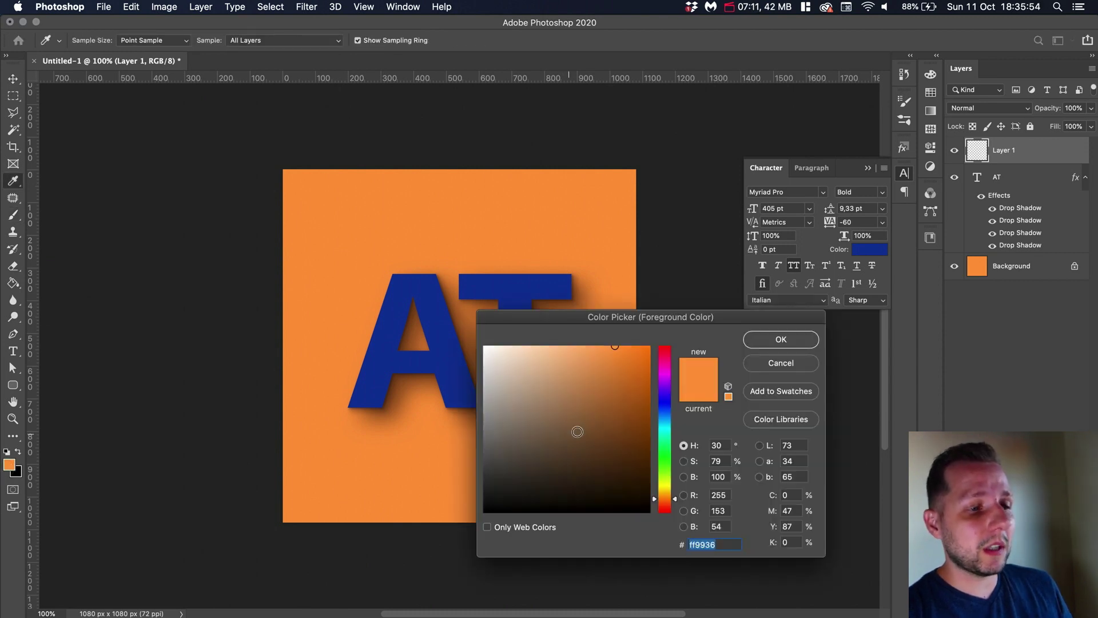
{"action": "left_click", "coordinate": [637, 470]}
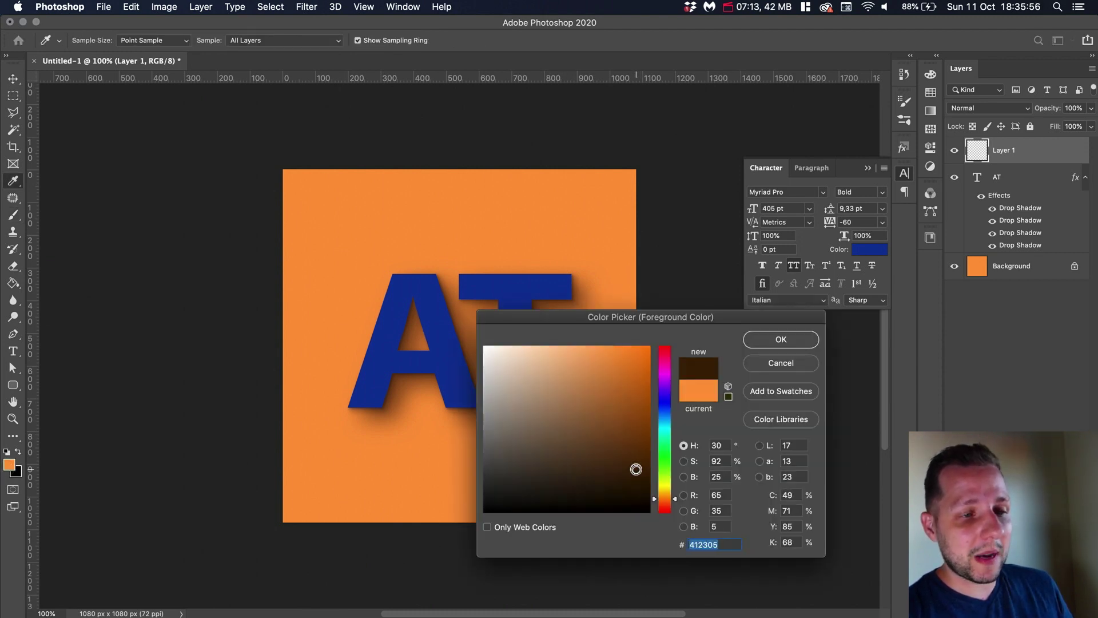
{"action": "left_click", "coordinate": [782, 340]}
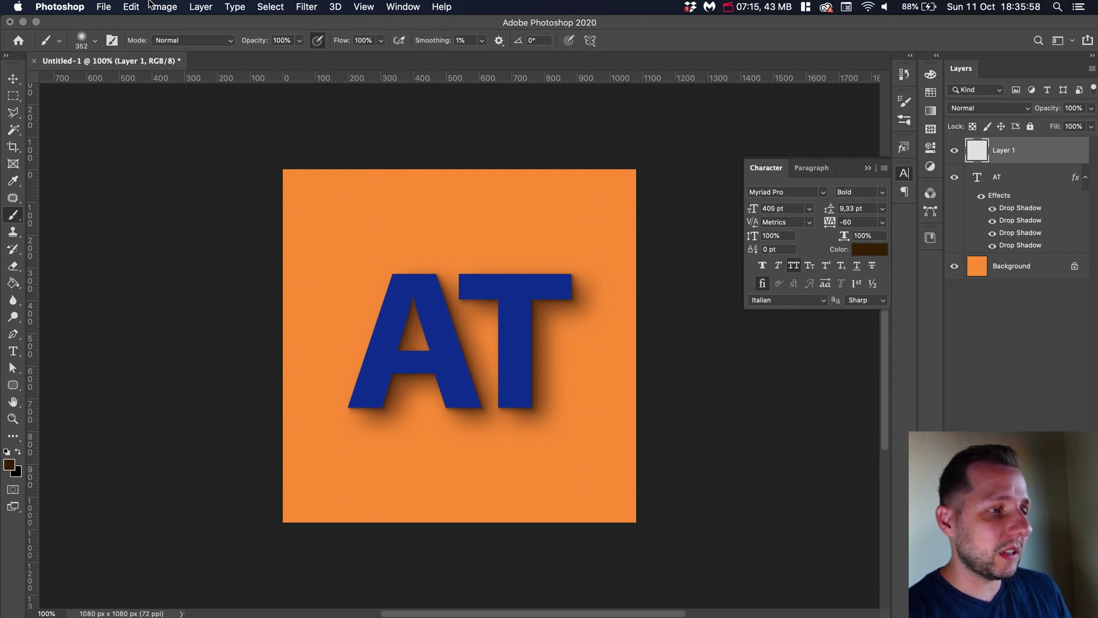
Paint a soft dark brown shade over the canvas's lower-right corner with a 2120 px Soft Round brush at 0% hardness.
{"action": "left_click", "coordinate": [80, 40]}
{"action": "left_click_drag", "start_coordinate": [143, 81], "coordinate": [151, 81]}
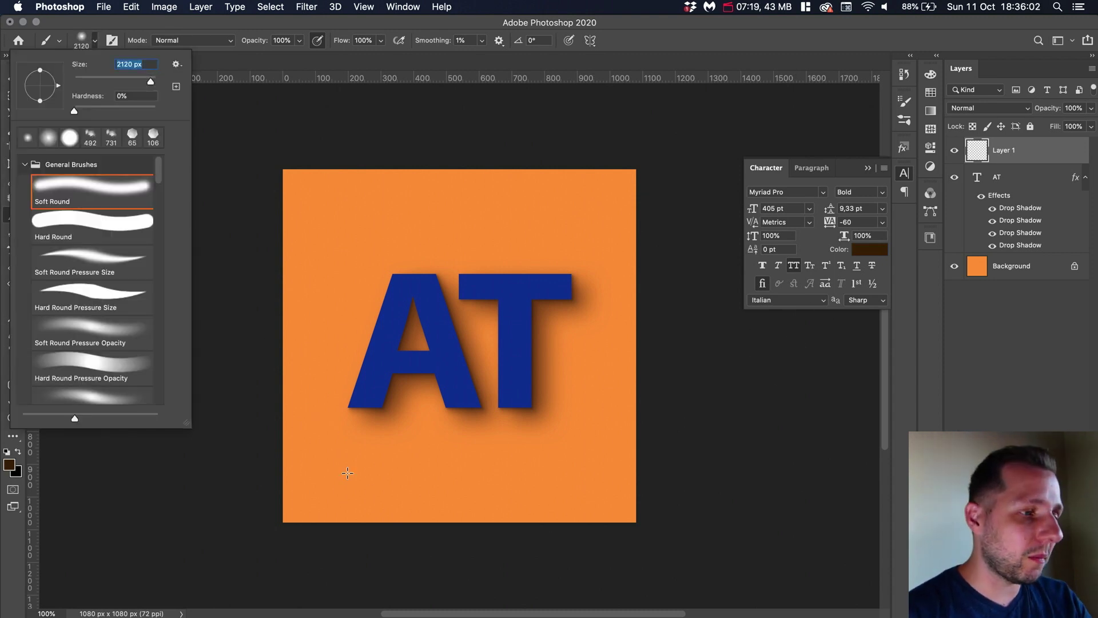
{"action": "key", "text": "Return"}
{"action": "key", "text": "super+minus"}
{"action": "key", "text": "super+minus"}
{"action": "key", "text": "super+minus"}
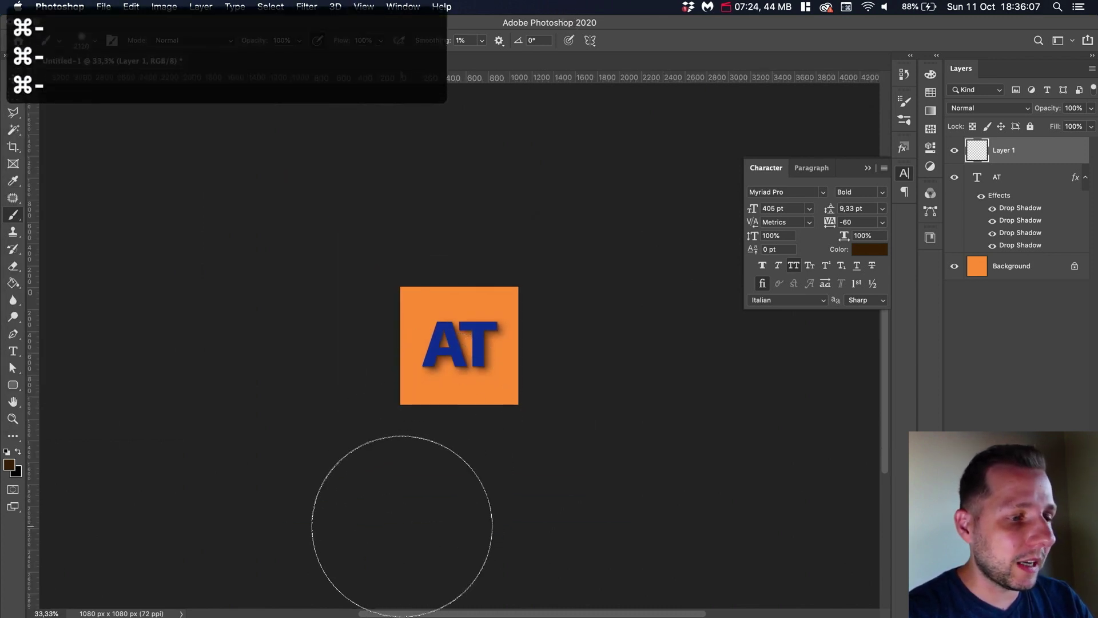
{"action": "key", "text": "super+minus"}
{"action": "left_click_drag", "start_coordinate": [662, 368], "coordinate": [685, 314]}
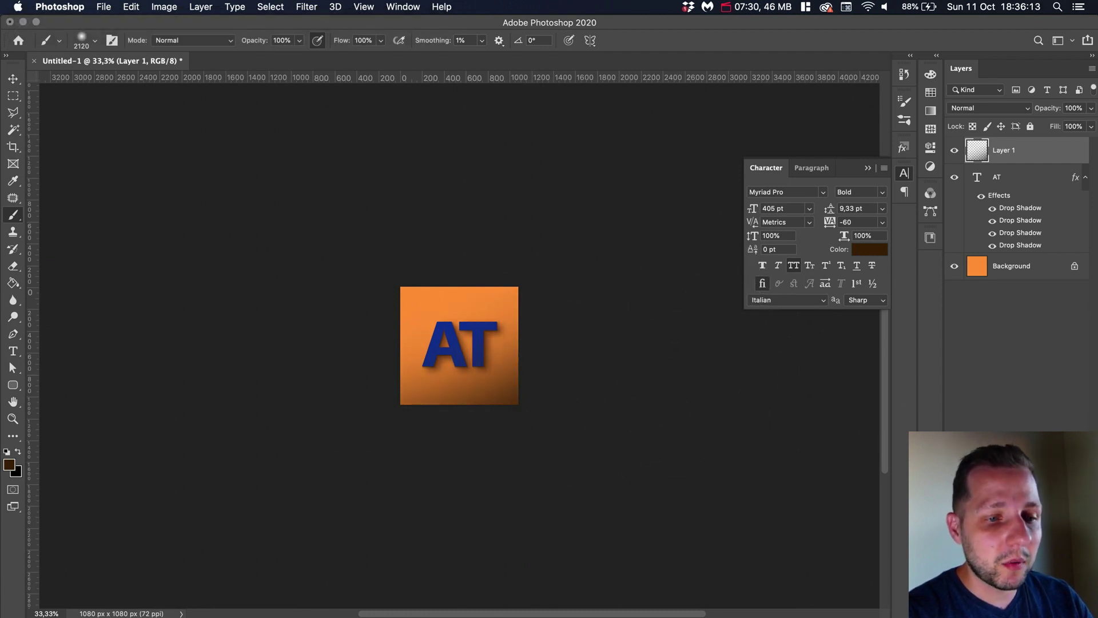
Add another new layer on top and paint a soft white highlight over the canvas's upper-left corner with the same large brush.
{"action": "key", "text": "super+shift+alt+n"}
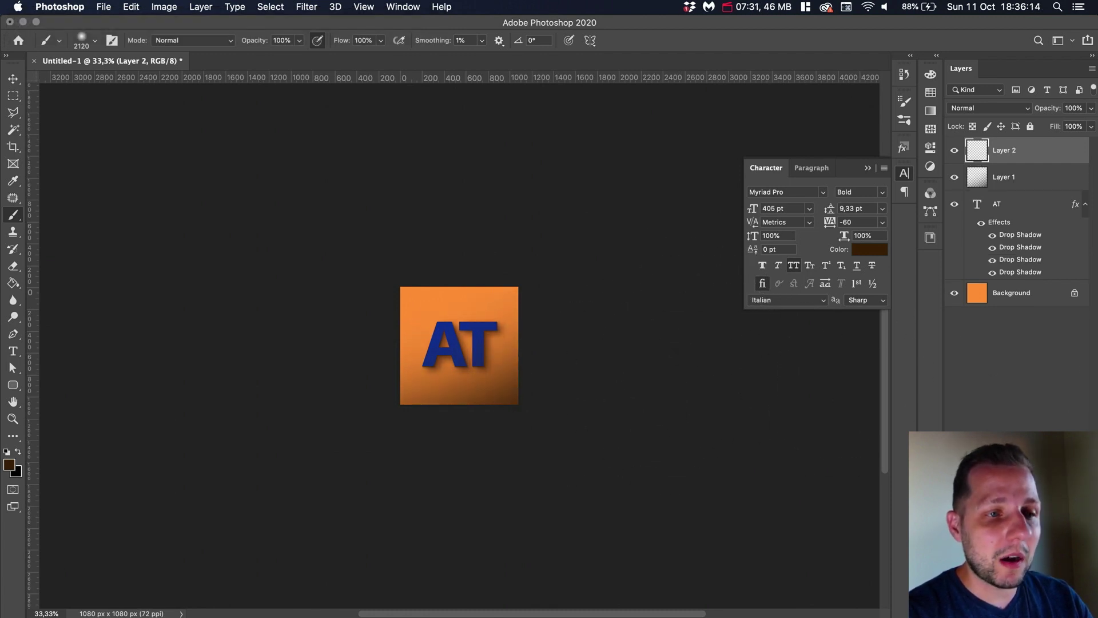
{"action": "left_click", "coordinate": [6, 452]}
{"action": "left_click", "coordinate": [17, 451]}
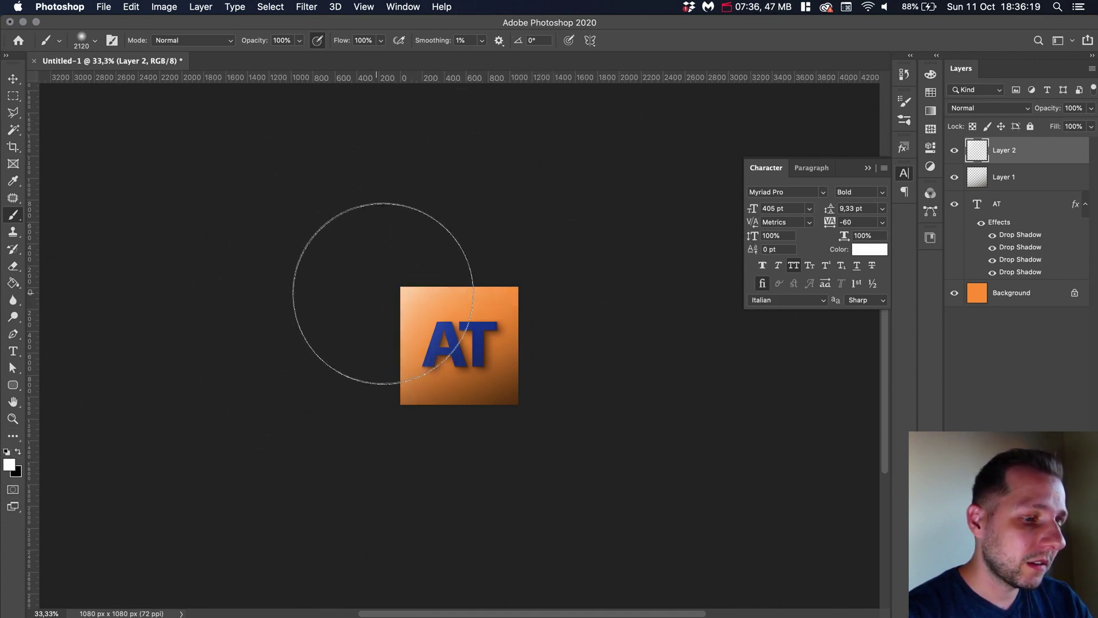
{"action": "key", "text": "super+0"}
{"action": "key", "text": "super+minus"}
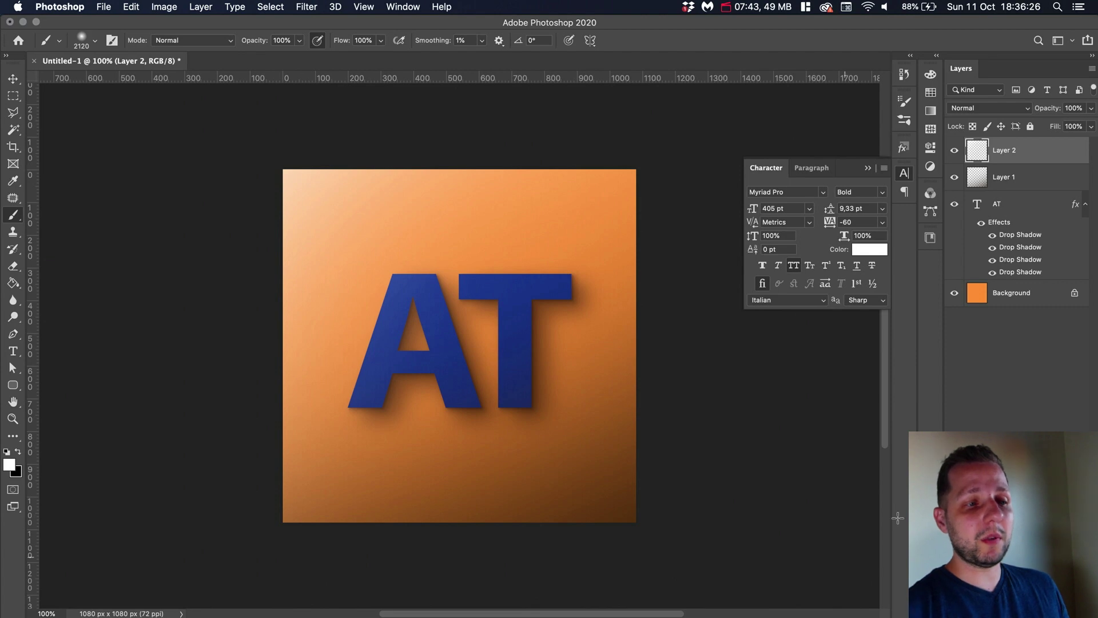
Add a new layer directly above the AT text layer and clip it to the text.
{"action": "left_click", "coordinate": [1048, 208]}
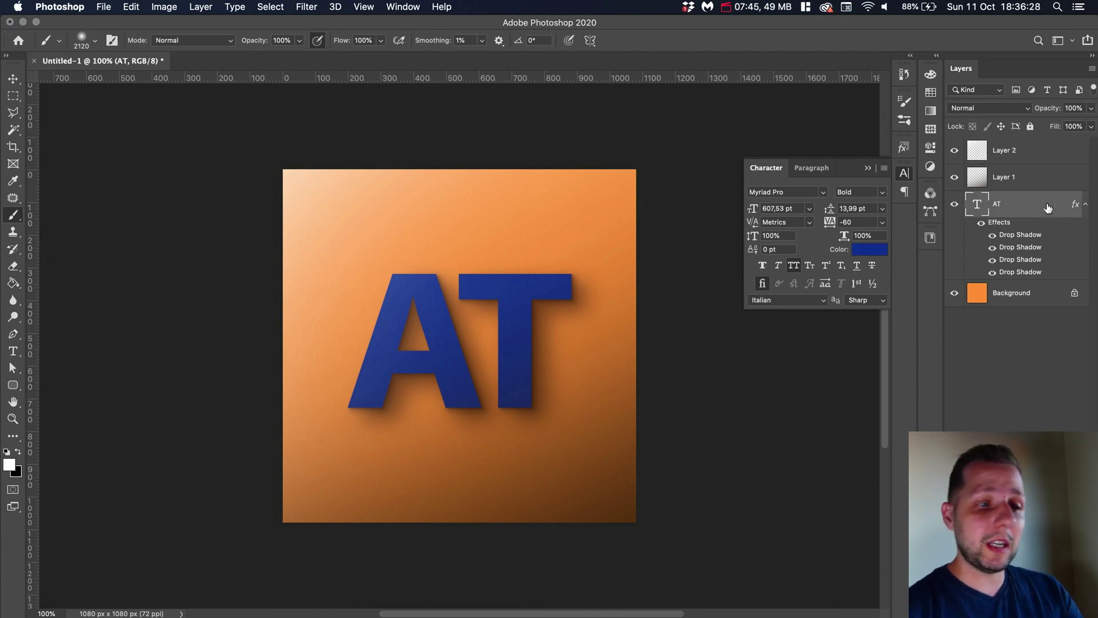
{"action": "left_click", "coordinate": [1056, 611]}
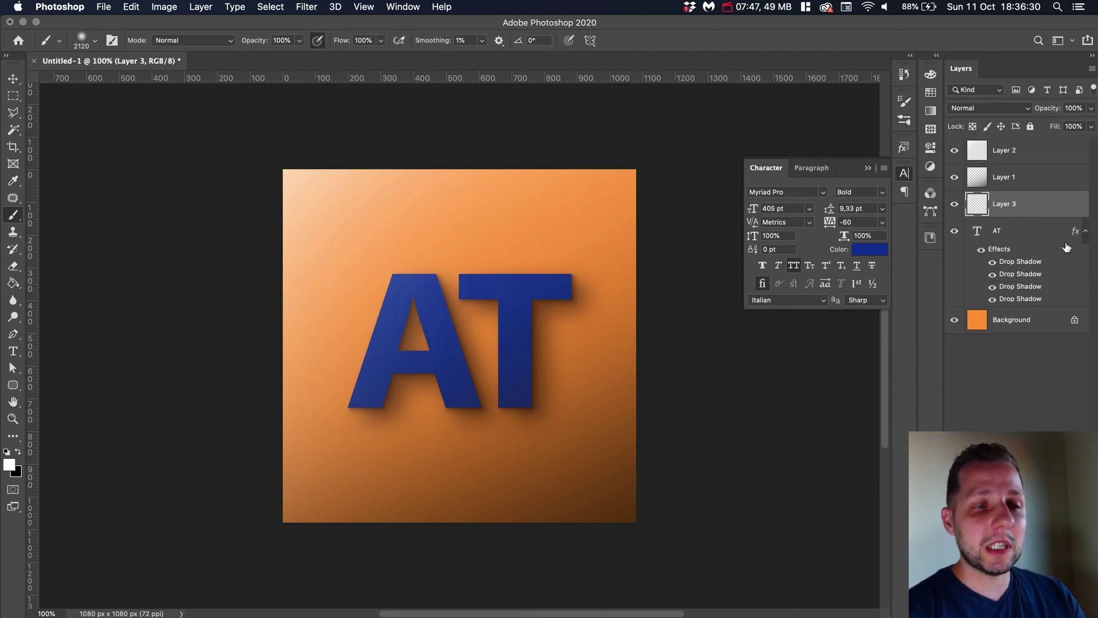
{"action": "left_click", "coordinate": [1013, 219], "text": "alt"}
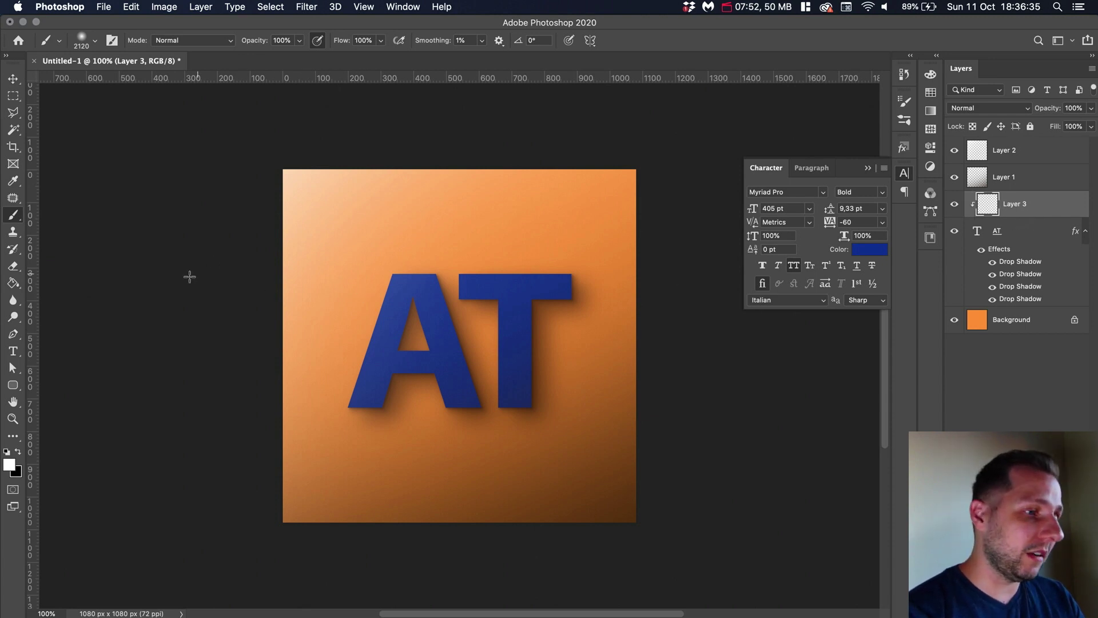
Set the soft brush to 1760 px and add a subtle white highlight to the text's upper-left side on the clipped layer.
{"action": "left_click", "coordinate": [86, 40]}
{"action": "left_click_drag", "start_coordinate": [152, 83], "coordinate": [150, 81]}
{"action": "key", "text": "Return"}
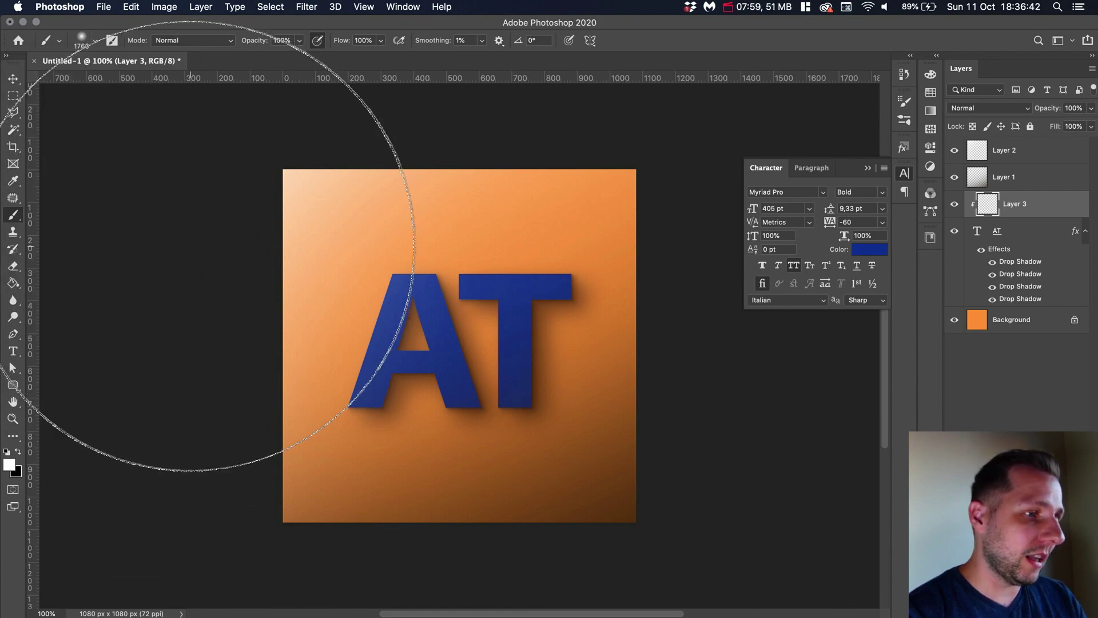
{"action": "left_click_drag", "start_coordinate": [355, 63], "coordinate": [518, 35]}
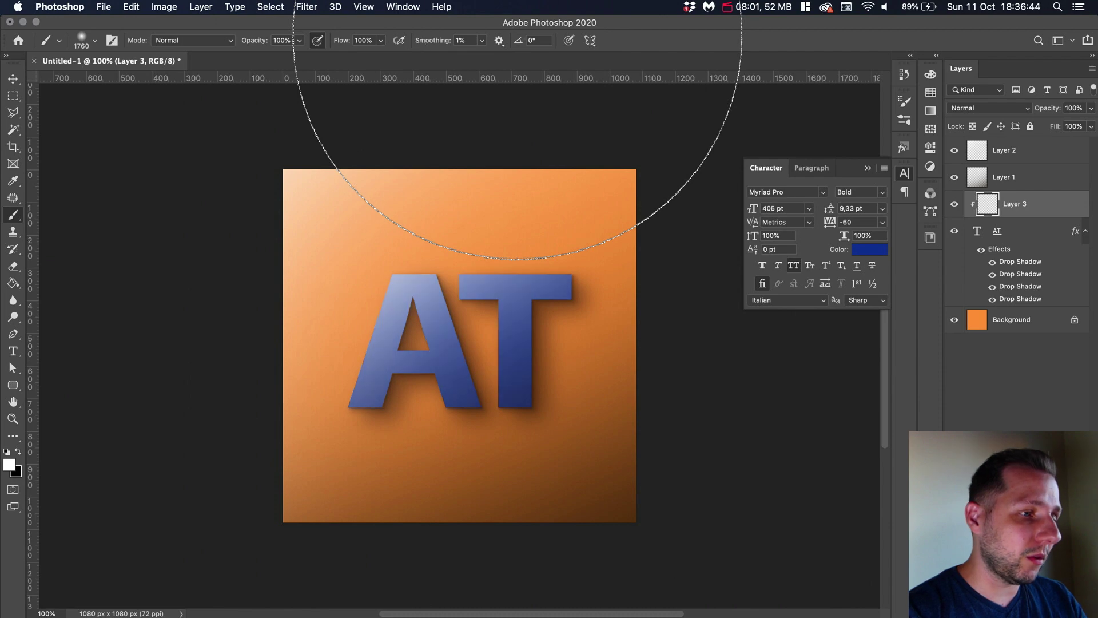
{"action": "key", "text": "super+z"}
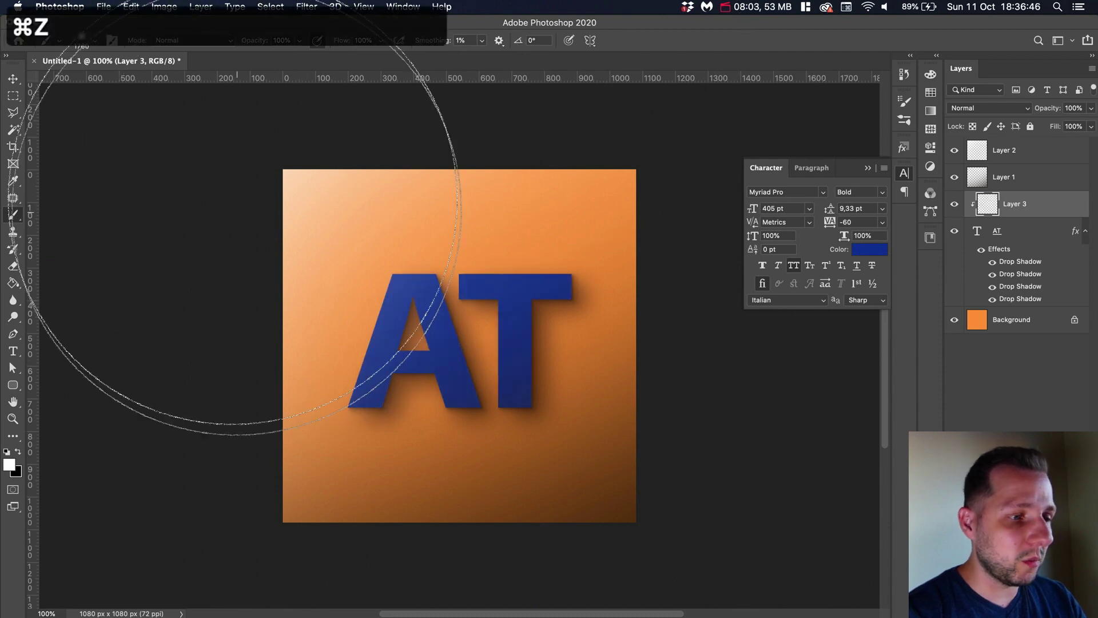
{"action": "left_click", "coordinate": [238, 122]}
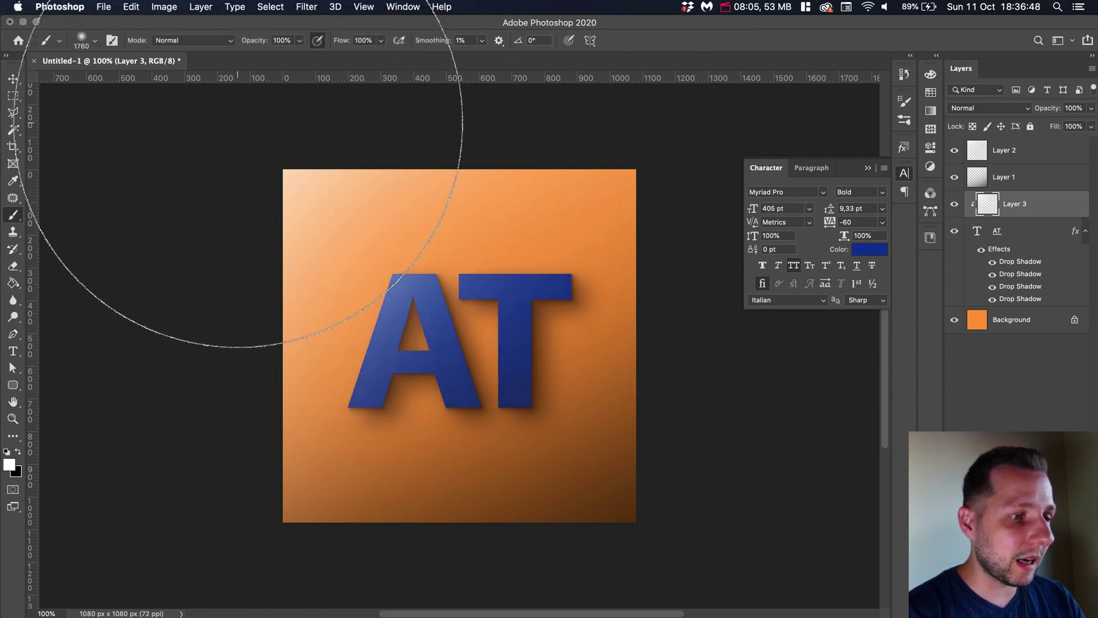
Hide the three painted layers, sample the plain orange background and set the brush colour to its dark brown shade 321b05.
{"action": "left_click", "coordinate": [7, 452]}
{"action": "left_click", "coordinate": [957, 206]}
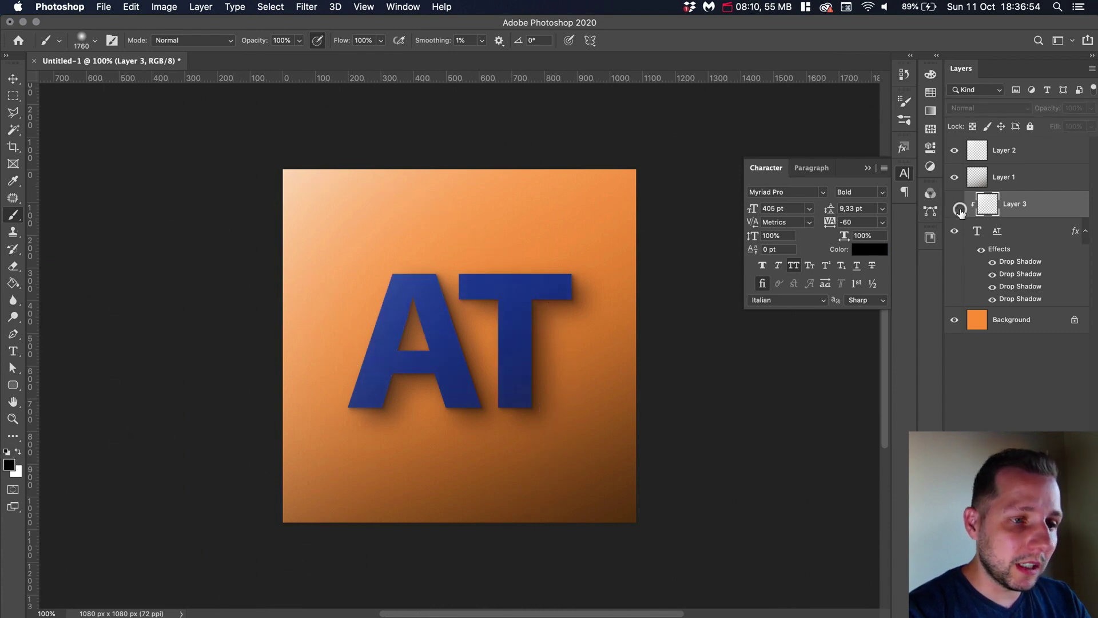
{"action": "left_click", "coordinate": [954, 177]}
{"action": "left_click", "coordinate": [954, 149]}
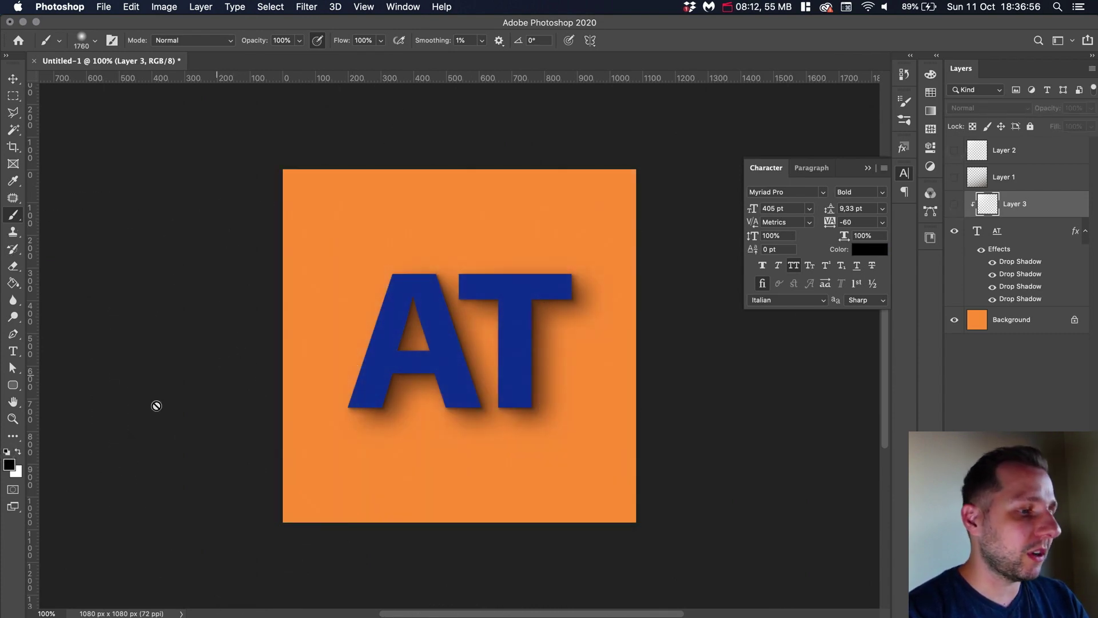
{"action": "left_click", "coordinate": [13, 463]}
{"action": "left_click", "coordinate": [316, 351]}
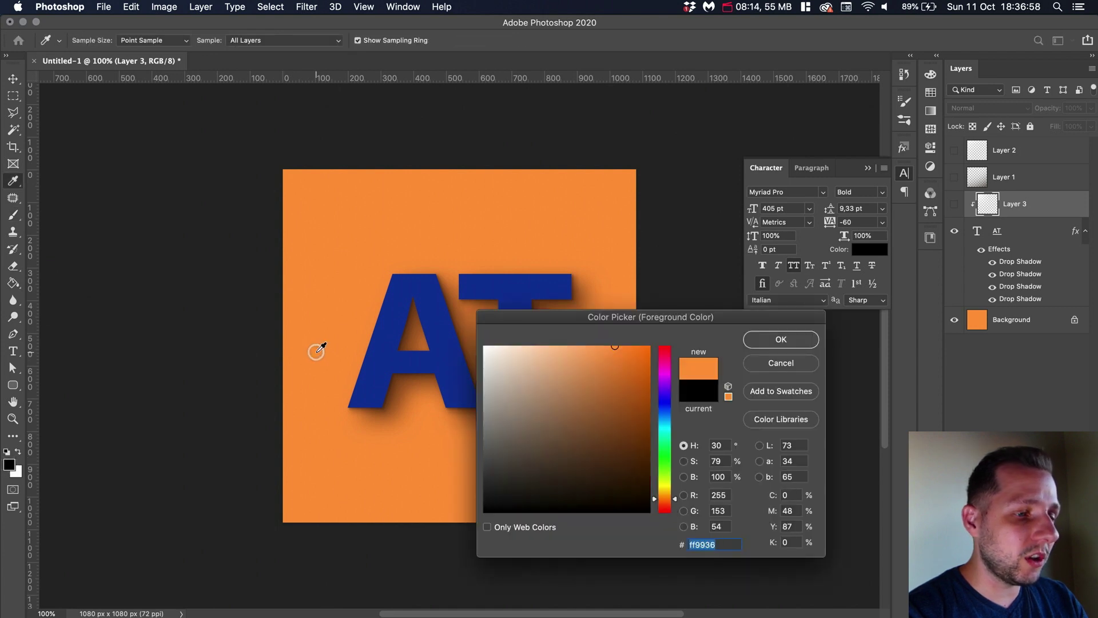
{"action": "left_click", "coordinate": [634, 479]}
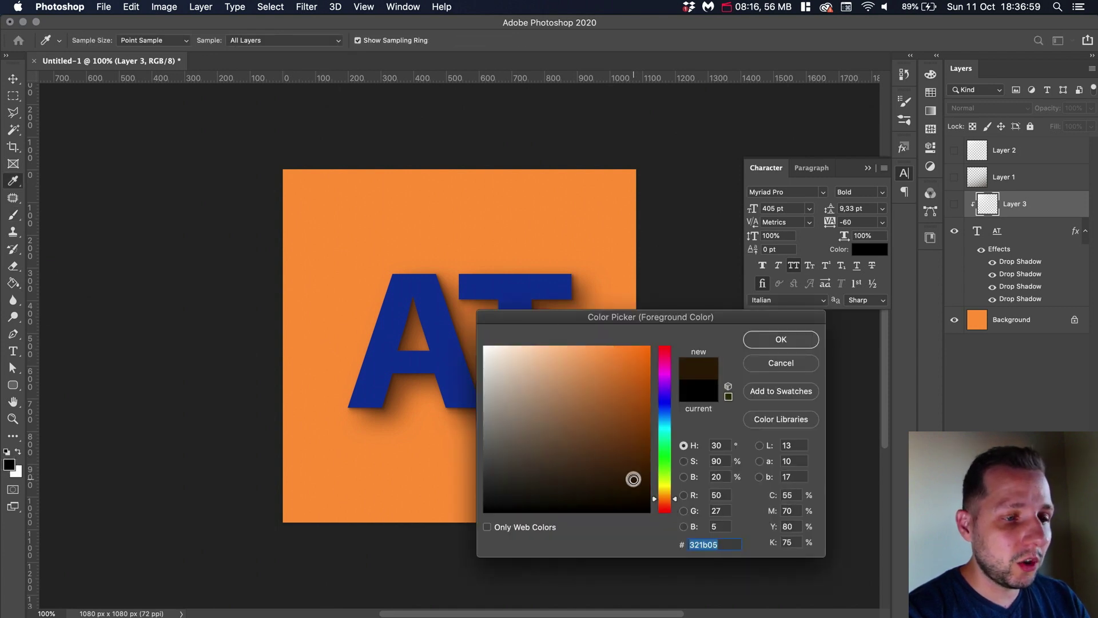
{"action": "left_click", "coordinate": [777, 342]}
{"action": "key", "text": "b"}
Show the text highlight layer and the two background light and shade layers again.
{"action": "left_click", "coordinate": [954, 204]}
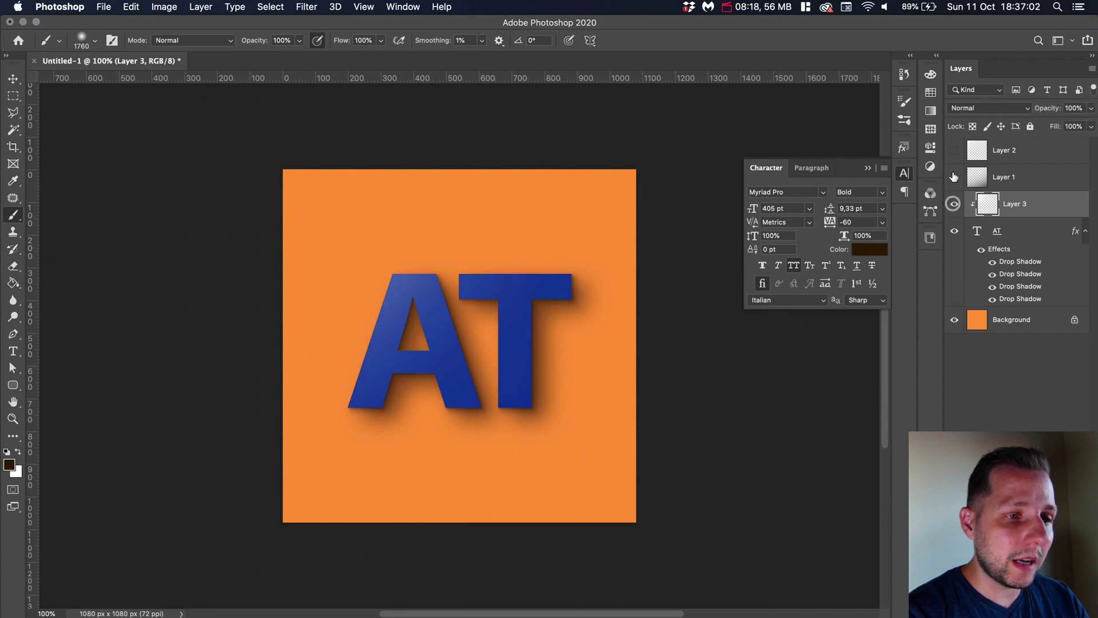
{"action": "left_click", "coordinate": [953, 178]}
{"action": "left_click", "coordinate": [955, 149]}
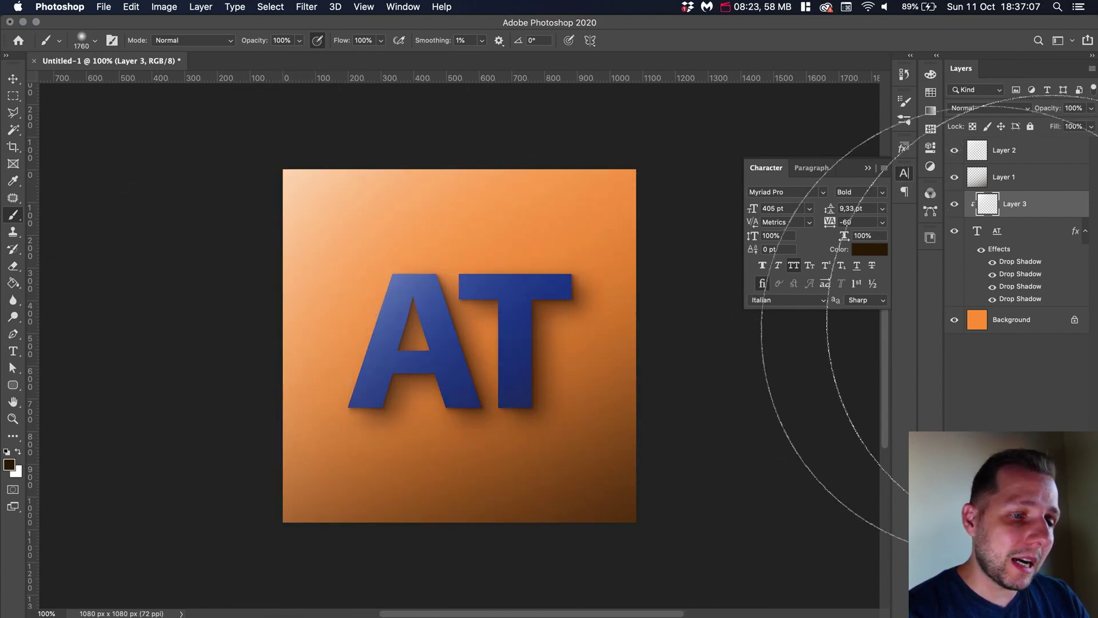
Add a second layer clipped to the AT text and paint a soft dark brown shade over the text's lower-right side.
{"action": "left_click", "coordinate": [1055, 611]}
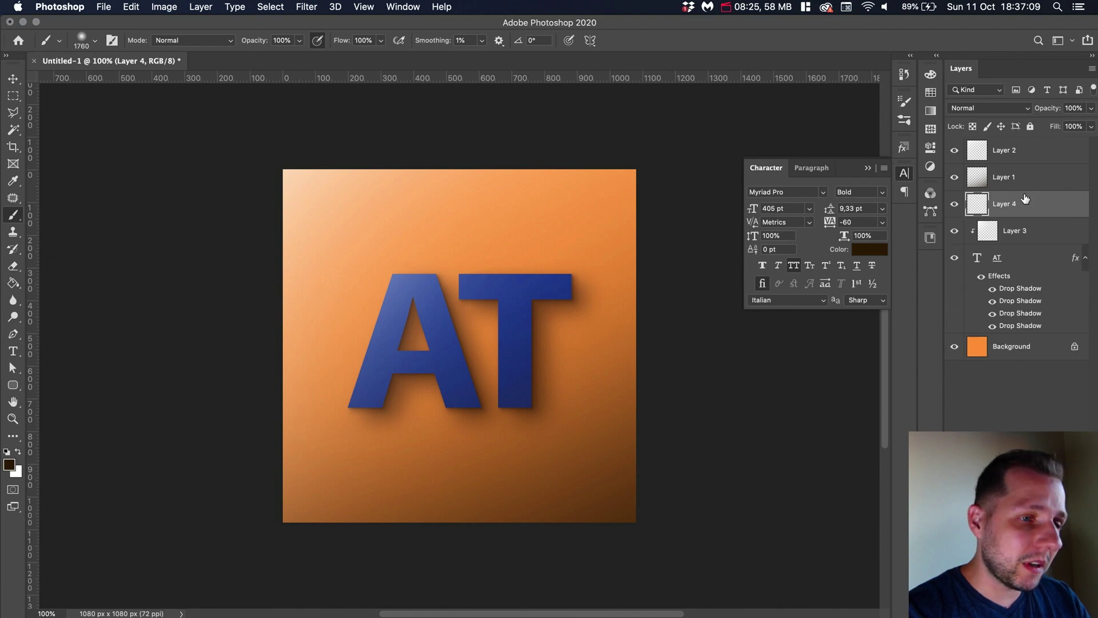
{"action": "left_click", "coordinate": [1038, 218], "text": "alt"}
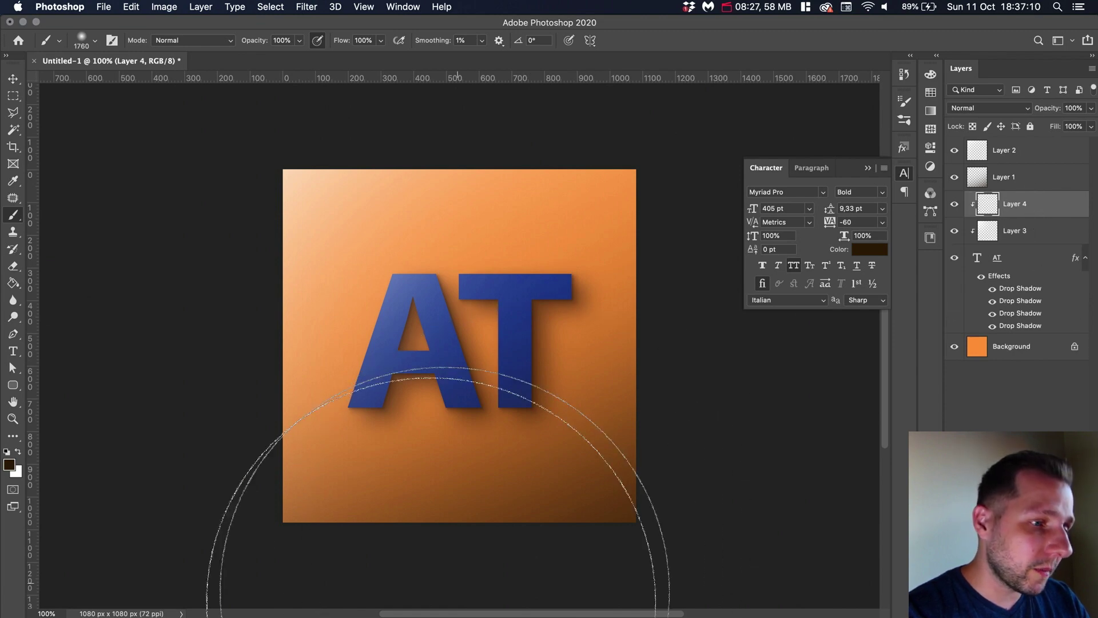
{"action": "left_click", "coordinate": [677, 484]}
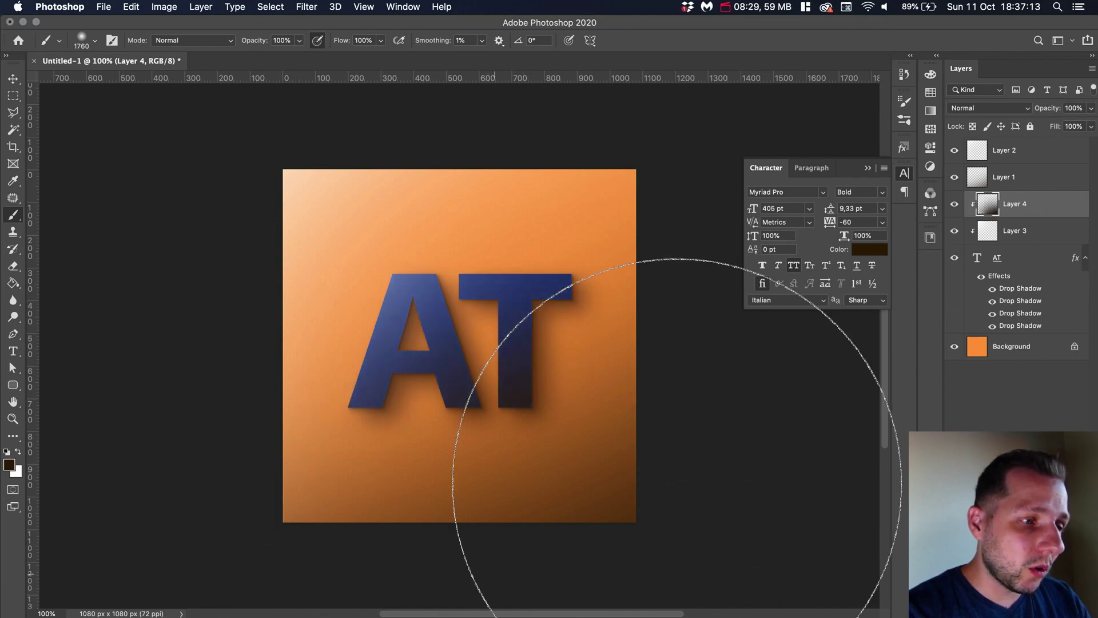
{"action": "key", "text": "super+z"}
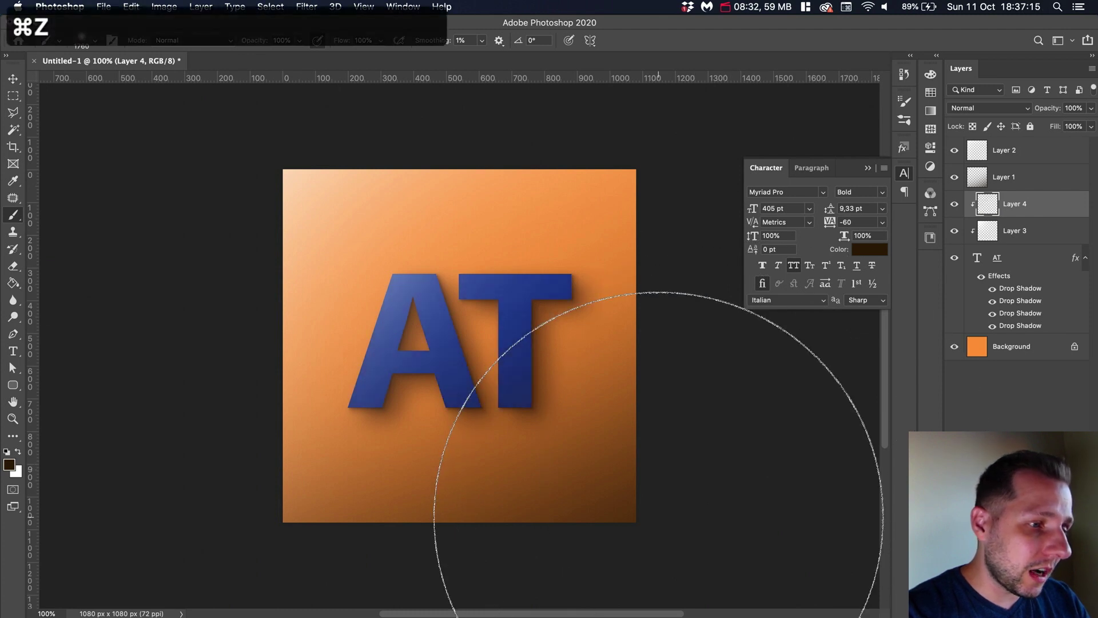
{"action": "left_click", "coordinate": [659, 517]}
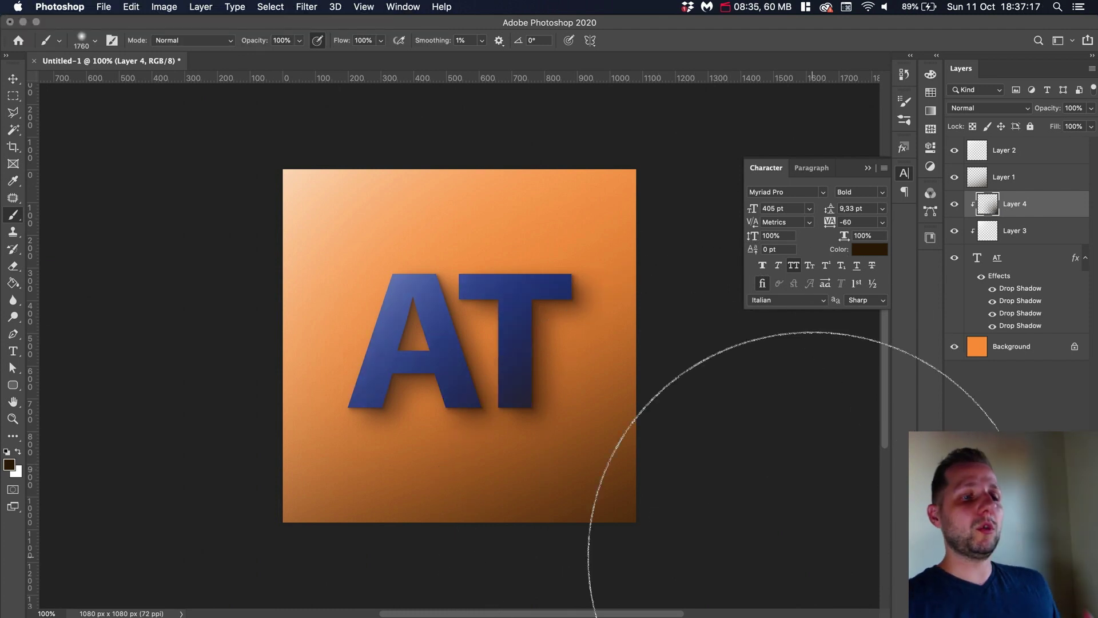